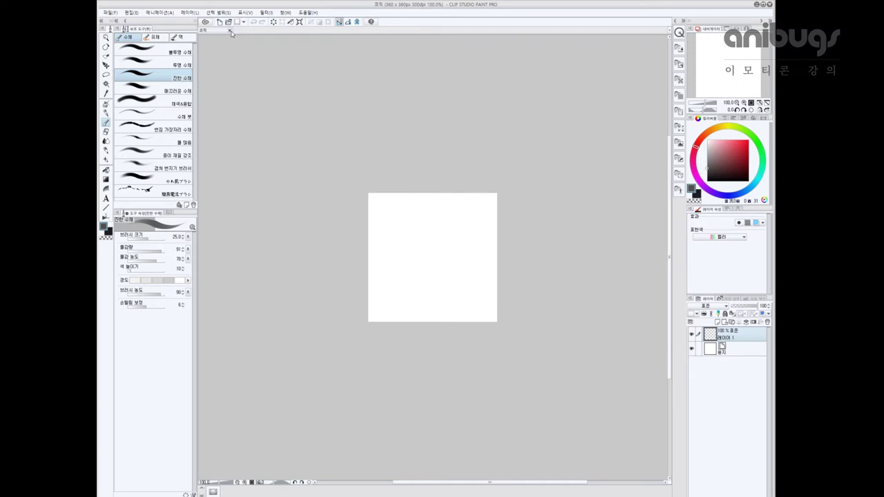
# Handwrite "360x360" with the Real G-Pen (리얼 G펜) in the upper part of the canvas and underline it twice
pyautogui.scroll(3, 477, 286)
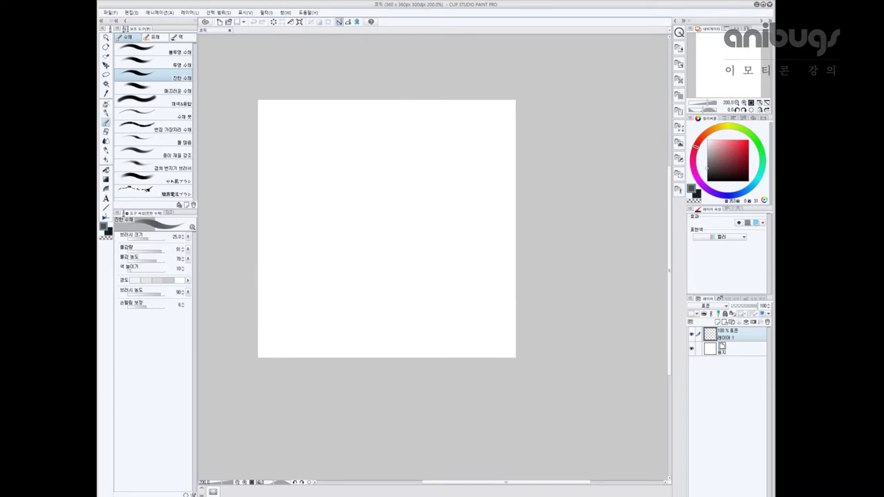
pyautogui.moveTo(412, 198); pyautogui.dragTo(483, 236)
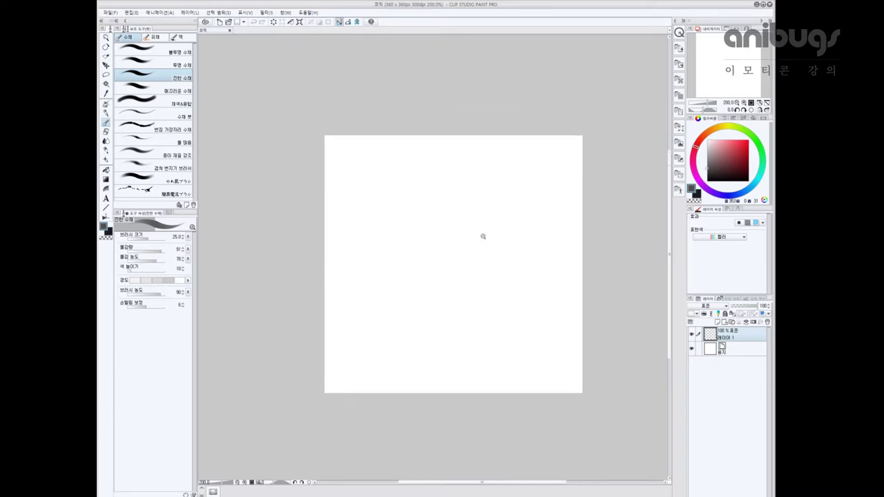
pyautogui.scroll(2, 483, 236)
pyautogui.scroll(-2, 486, 238)
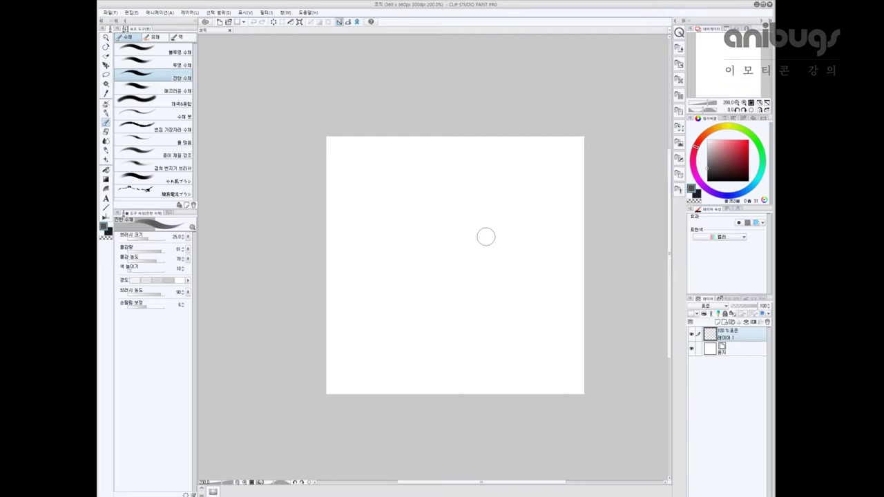
pyautogui.click(106, 112)
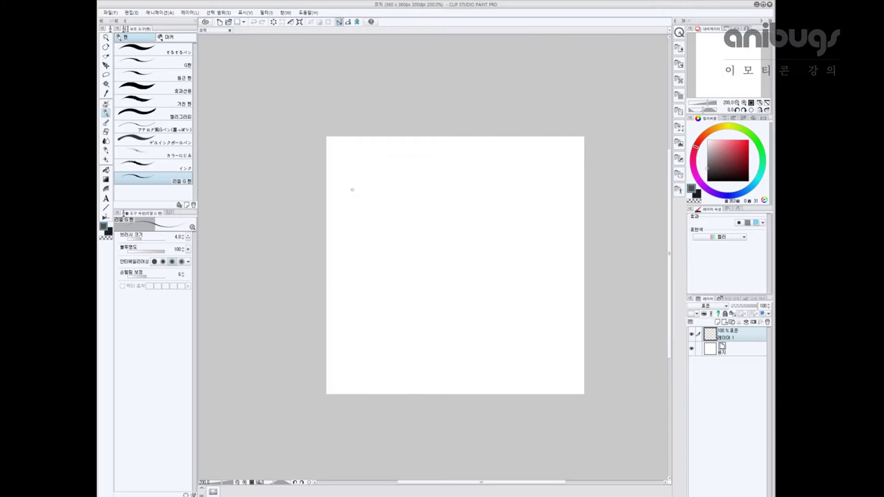
pyautogui.moveTo(363, 195)
pyautogui.mouseDown()
pyautogui.moveTo(365, 209)
pyautogui.moveTo(398, 195)
pyautogui.moveTo(419, 205)
pyautogui.mouseUp()
pyautogui.moveTo(419, 194)
pyautogui.mouseDown()
pyautogui.moveTo(411, 202)
pyautogui.moveTo(427, 207)
pyautogui.moveTo(457, 193)
pyautogui.mouseUp()
pyautogui.moveTo(362, 220)
pyautogui.mouseDown()
pyautogui.moveTo(461, 215)
pyautogui.moveTo(445, 224)
pyautogui.moveTo(464, 224)
pyautogui.mouseUp()
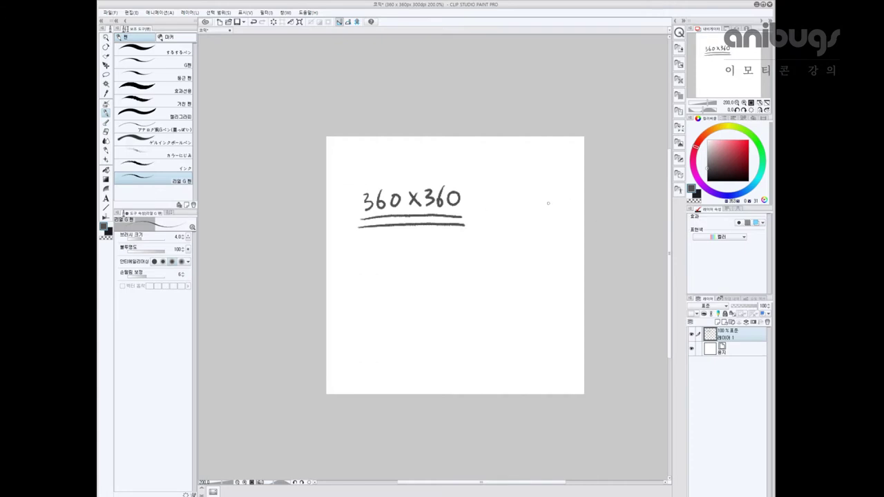
# Handwrite "72DPI" beside the underlined 360x360 size
pyautogui.moveTo(488, 193)
pyautogui.mouseDown()
pyautogui.moveTo(492, 214)
pyautogui.moveTo(508, 197)
pyautogui.moveTo(520, 221)
pyautogui.mouseUp()
pyautogui.moveTo(521, 198)
pyautogui.mouseDown()
pyautogui.moveTo(532, 202)
pyautogui.moveTo(520, 220)
pyautogui.moveTo(537, 222)
pyautogui.mouseUp()
pyautogui.moveTo(538, 197)
pyautogui.mouseDown()
pyautogui.moveTo(546, 197)
pyautogui.moveTo(537, 208)
pyautogui.moveTo(561, 196)
pyautogui.mouseUp()
pyautogui.moveTo(555, 197); pyautogui.dragTo(562, 218)
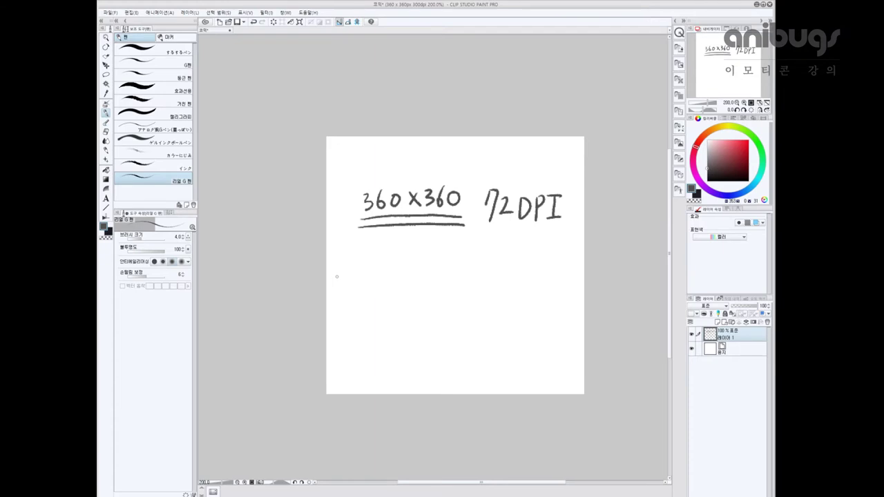
# Write the label "카카오" in small letters above the 360x360 size
pyautogui.moveTo(340, 175); pyautogui.dragTo(349, 185)
pyautogui.moveTo(341, 179); pyautogui.dragTo(352, 185)
pyautogui.moveTo(352, 179); pyautogui.dragTo(363, 182)
pyautogui.moveTo(358, 178); pyautogui.dragTo(366, 183)
pyautogui.moveTo(370, 172); pyautogui.dragTo(371, 183)
pyautogui.moveTo(372, 177); pyautogui.dragTo(379, 171)
pyautogui.moveTo(380, 177); pyautogui.dragTo(380, 180)
pyautogui.moveTo(375, 182); pyautogui.dragTo(389, 181)
# Write the label "라인" below the first size and add "360x320" beneath it
pyautogui.moveTo(346, 247); pyautogui.dragTo(357, 260)
pyautogui.moveTo(357, 254); pyautogui.dragTo(365, 248)
pyautogui.moveTo(374, 245); pyautogui.dragTo(383, 261)
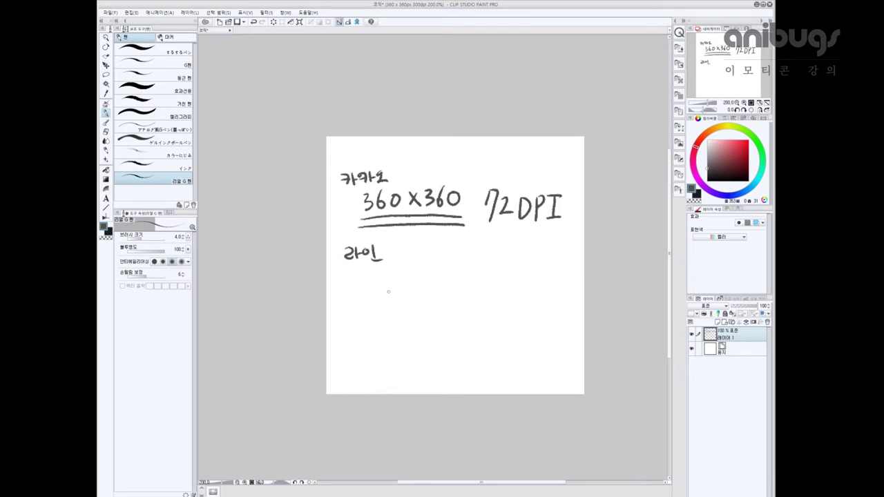
pyautogui.moveTo(366, 283); pyautogui.dragTo(365, 303)
pyautogui.moveTo(384, 279); pyautogui.dragTo(381, 293)
pyautogui.moveTo(393, 285)
pyautogui.mouseDown()
pyautogui.moveTo(387, 297)
pyautogui.moveTo(393, 285)
pyautogui.moveTo(416, 301)
pyautogui.moveTo(404, 302)
pyautogui.moveTo(430, 290)
pyautogui.moveTo(424, 302)
pyautogui.mouseUp()
pyautogui.moveTo(436, 283); pyautogui.dragTo(447, 300)
pyautogui.moveTo(453, 283)
pyautogui.mouseDown()
pyautogui.moveTo(446, 291)
pyautogui.moveTo(454, 284)
pyautogui.mouseUp()
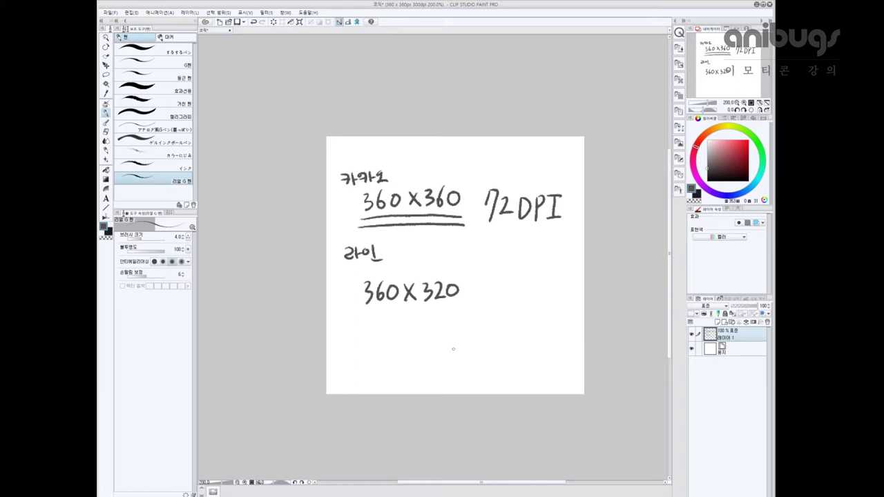
# Write "72DPI" beside 360x320, then add a bracketed note "메인이미지 와 탭이미지" and a small arrow underneath
pyautogui.moveTo(480, 279)
pyautogui.mouseDown()
pyautogui.moveTo(513, 294)
pyautogui.moveTo(520, 281)
pyautogui.moveTo(530, 295)
pyautogui.moveTo(560, 273)
pyautogui.mouseUp()
pyautogui.moveTo(551, 274)
pyautogui.mouseDown()
pyautogui.moveTo(553, 294)
pyautogui.moveTo(565, 293)
pyautogui.mouseUp()
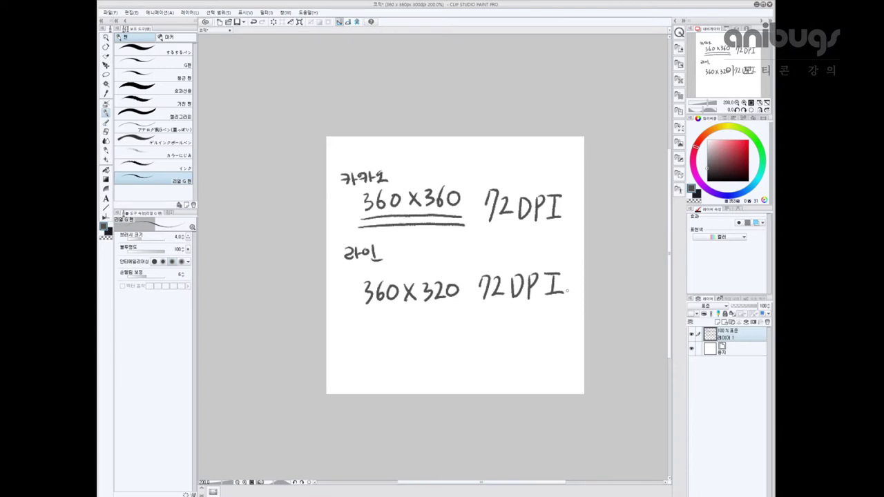
pyautogui.moveTo(358, 301)
pyautogui.mouseDown()
pyautogui.moveTo(344, 328)
pyautogui.moveTo(360, 334)
pyautogui.moveTo(381, 322)
pyautogui.moveTo(395, 336)
pyautogui.moveTo(412, 328)
pyautogui.moveTo(416, 336)
pyautogui.moveTo(426, 325)
pyautogui.moveTo(428, 335)
pyautogui.moveTo(484, 315)
pyautogui.moveTo(484, 333)
pyautogui.moveTo(493, 321)
pyautogui.moveTo(522, 332)
pyautogui.moveTo(513, 327)
pyautogui.mouseUp()
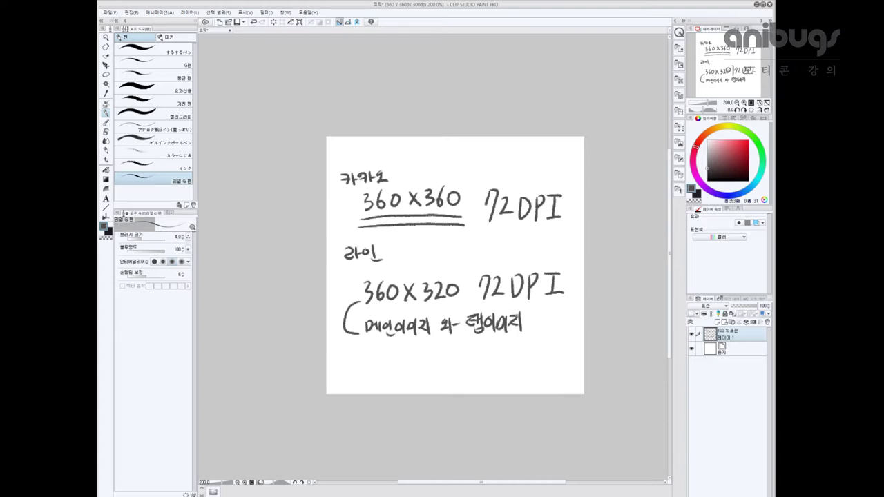
pyautogui.moveTo(368, 347); pyautogui.dragTo(380, 351)
# Draw rectangular frames around the handwritten sizes 360x360 and 360x320
pyautogui.moveTo(353, 189); pyautogui.dragTo(354, 224)
pyautogui.moveTo(353, 193)
pyautogui.mouseDown()
pyautogui.moveTo(466, 219)
pyautogui.moveTo(369, 222)
pyautogui.mouseUp()
pyautogui.moveTo(355, 279); pyautogui.dragTo(357, 314)
pyautogui.moveTo(355, 279)
pyautogui.mouseDown()
pyautogui.moveTo(465, 282)
pyautogui.moveTo(450, 302)
pyautogui.moveTo(354, 317)
pyautogui.mouseUp()
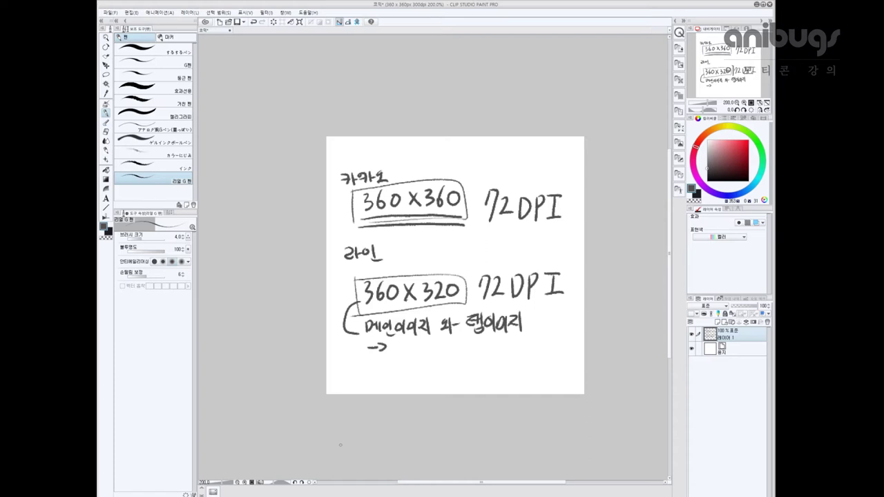
# Hide the notes layer, add a new raster layer and handwrite "720x720" on it, framed and underlined
pyautogui.click(692, 334)
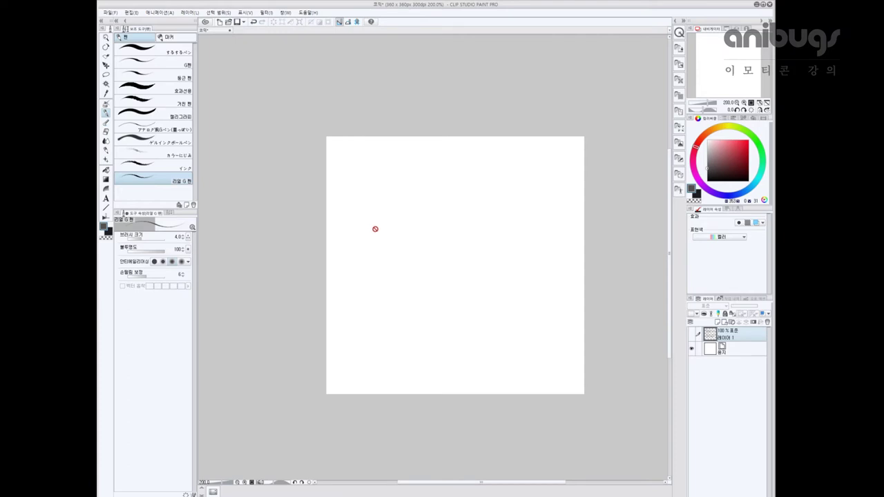
pyautogui.click(716, 322)
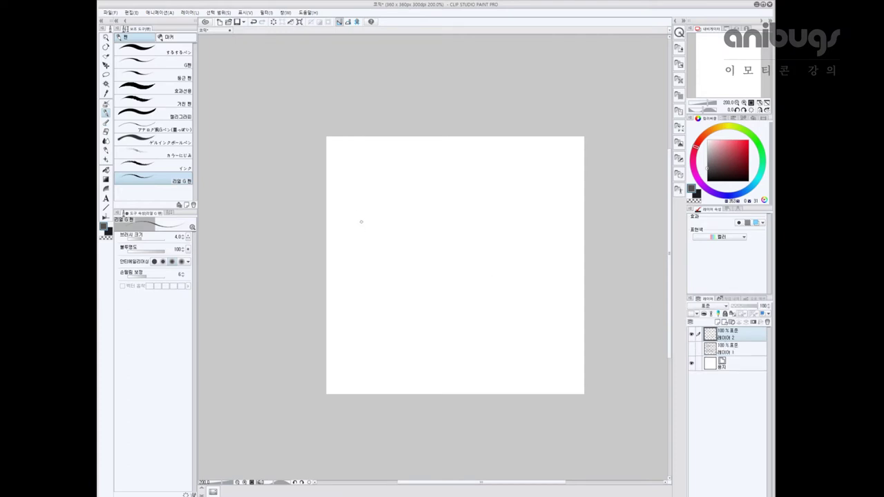
pyautogui.moveTo(370, 214)
pyautogui.mouseDown()
pyautogui.moveTo(379, 214)
pyautogui.moveTo(375, 238)
pyautogui.moveTo(404, 216)
pyautogui.moveTo(427, 227)
pyautogui.moveTo(415, 229)
pyautogui.mouseUp()
pyautogui.moveTo(433, 210)
pyautogui.mouseDown()
pyautogui.moveTo(438, 235)
pyautogui.moveTo(459, 230)
pyautogui.moveTo(462, 214)
pyautogui.mouseUp()
pyautogui.moveTo(358, 208)
pyautogui.mouseDown()
pyautogui.moveTo(359, 242)
pyautogui.moveTo(480, 222)
pyautogui.moveTo(478, 236)
pyautogui.mouseUp()
pyautogui.moveTo(350, 245); pyautogui.dragTo(465, 237)
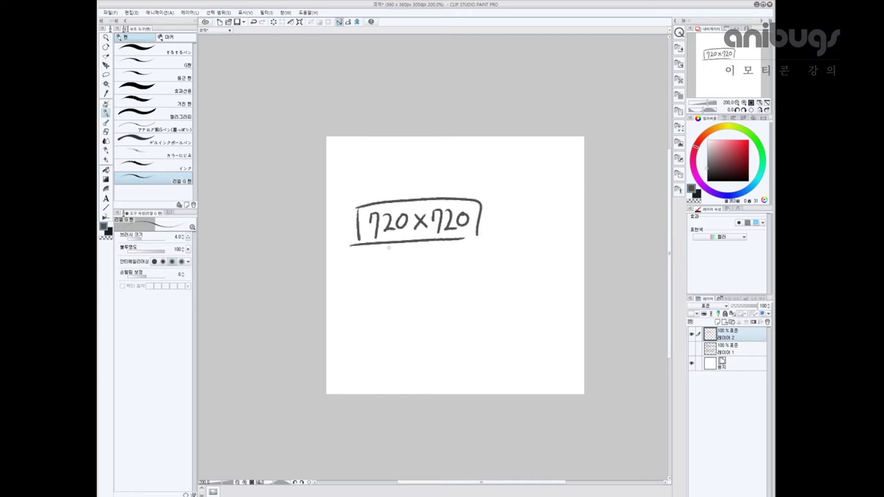
# Handwrite "DPI 144" beside the framed 720x720 size and underline 144 twice
pyautogui.moveTo(496, 209)
pyautogui.mouseDown()
pyautogui.moveTo(495, 232)
pyautogui.moveTo(511, 232)
pyautogui.mouseUp()
pyautogui.moveTo(512, 207)
pyautogui.mouseDown()
pyautogui.moveTo(514, 218)
pyautogui.moveTo(529, 206)
pyautogui.moveTo(527, 229)
pyautogui.moveTo(545, 228)
pyautogui.mouseUp()
pyautogui.moveTo(553, 208)
pyautogui.mouseDown()
pyautogui.moveTo(565, 219)
pyautogui.moveTo(558, 225)
pyautogui.mouseUp()
pyautogui.moveTo(565, 207)
pyautogui.mouseDown()
pyautogui.moveTo(567, 220)
pyautogui.moveTo(578, 218)
pyautogui.mouseUp()
pyautogui.moveTo(572, 206)
pyautogui.mouseDown()
pyautogui.moveTo(574, 231)
pyautogui.moveTo(554, 235)
pyautogui.moveTo(576, 232)
pyautogui.mouseUp()
pyautogui.moveTo(536, 243); pyautogui.dragTo(578, 239)
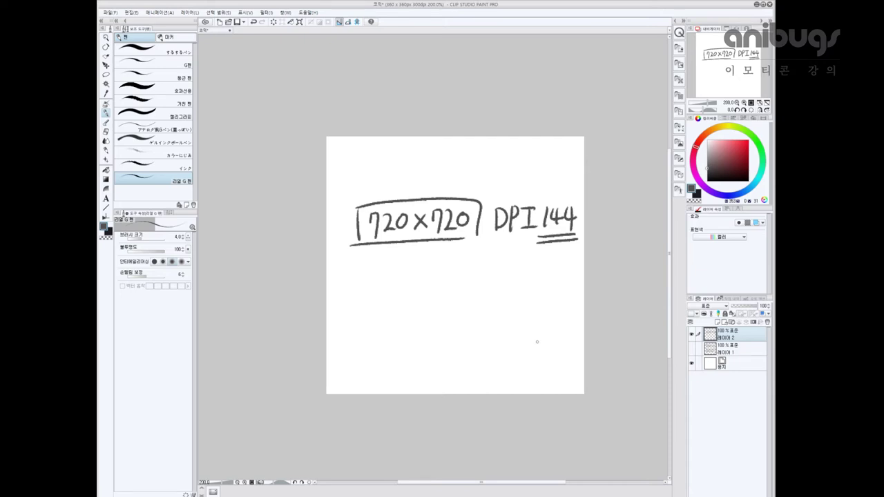
pyautogui.press('-')
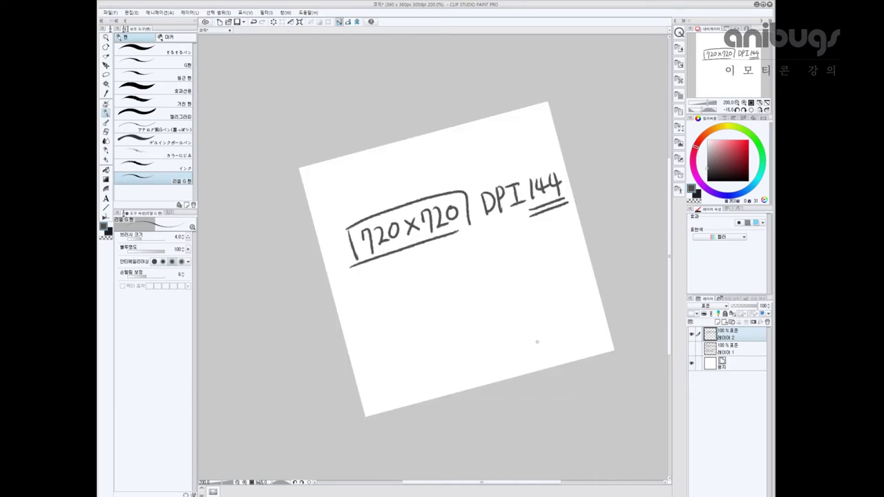
pyautogui.moveTo(568, 282); pyautogui.dragTo(562, 355)
pyautogui.hotkey('ctrl', 'z')
pyautogui.press('r')
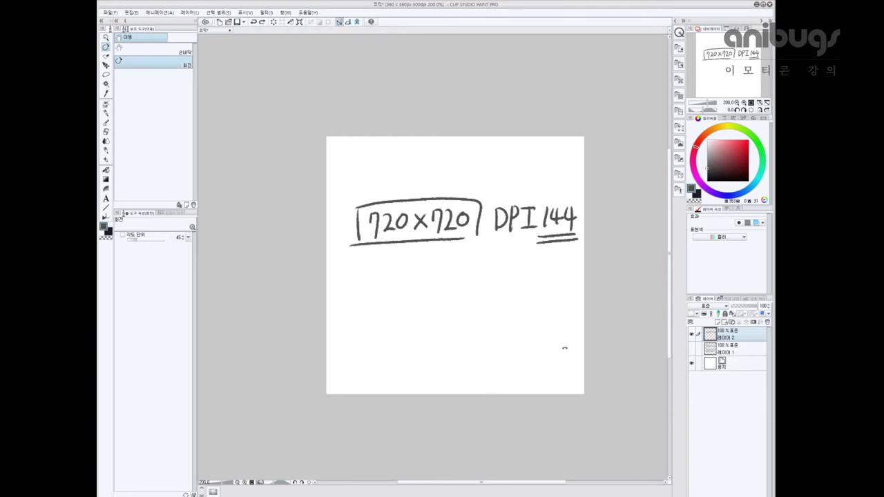
pyautogui.press('p')
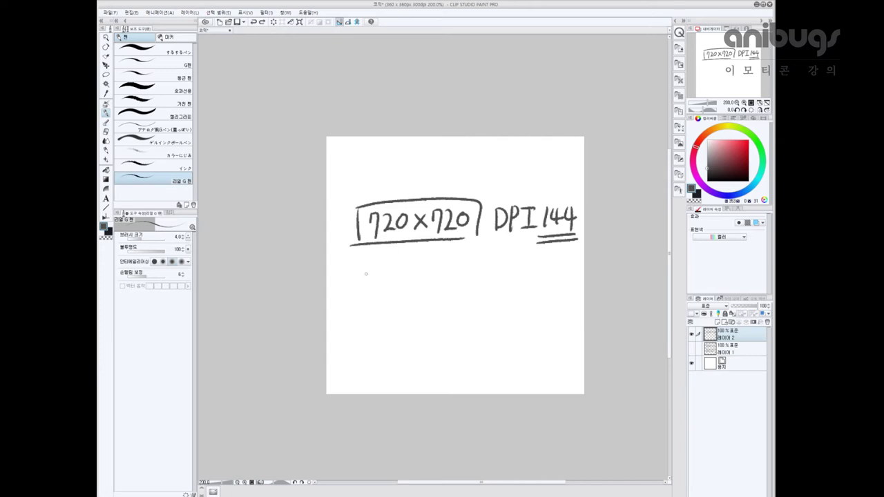
# Handwrite "벡터레이어" in quotation marks below the framed 720x720 size
pyautogui.moveTo(356, 272); pyautogui.dragTo(358, 289)
pyautogui.moveTo(367, 270); pyautogui.dragTo(368, 286)
pyautogui.moveTo(358, 280); pyautogui.dragTo(367, 280)
pyautogui.moveTo(358, 287); pyautogui.dragTo(373, 280)
pyautogui.moveTo(375, 272); pyautogui.dragTo(378, 290)
pyautogui.moveTo(370, 285)
pyautogui.mouseDown()
pyautogui.moveTo(379, 296)
pyautogui.moveTo(393, 274)
pyautogui.moveTo(395, 289)
pyautogui.mouseUp()
pyautogui.moveTo(385, 281); pyautogui.dragTo(399, 280)
pyautogui.moveTo(399, 273)
pyautogui.mouseDown()
pyautogui.moveTo(400, 293)
pyautogui.moveTo(418, 280)
pyautogui.mouseUp()
pyautogui.moveTo(419, 274)
pyautogui.mouseDown()
pyautogui.moveTo(419, 290)
pyautogui.moveTo(429, 276)
pyautogui.mouseUp()
pyautogui.moveTo(437, 269)
pyautogui.mouseDown()
pyautogui.moveTo(436, 293)
pyautogui.moveTo(445, 274)
pyautogui.mouseUp()
pyautogui.moveTo(450, 281); pyautogui.dragTo(455, 282)
pyautogui.moveTo(457, 271); pyautogui.dragTo(460, 293)
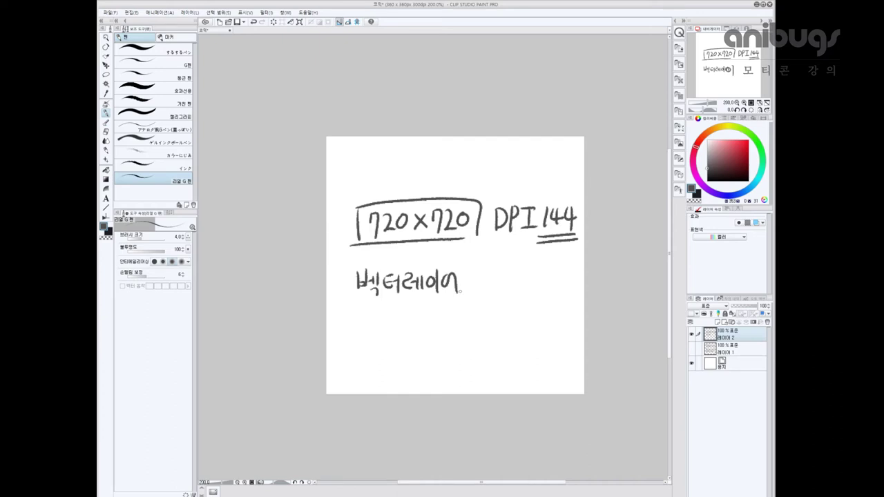
pyautogui.moveTo(348, 265); pyautogui.dragTo(355, 270)
pyautogui.moveTo(459, 263); pyautogui.dragTo(461, 272)
pyautogui.moveTo(463, 263); pyautogui.dragTo(464, 270)
# Add a vector layer and draw a diagonal line between two end dots beside the quoted "벡터레이어" text
pyautogui.scroll(8, 469, 294)
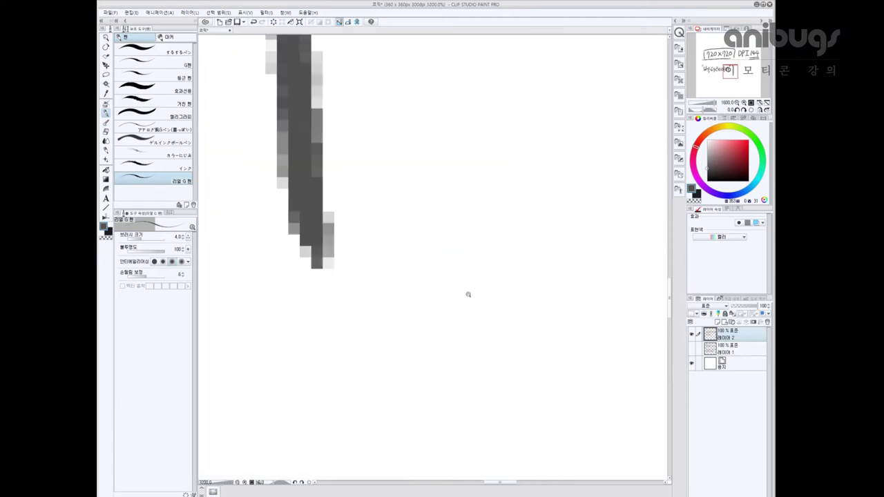
pyautogui.moveTo(470, 319); pyautogui.dragTo(547, 404)
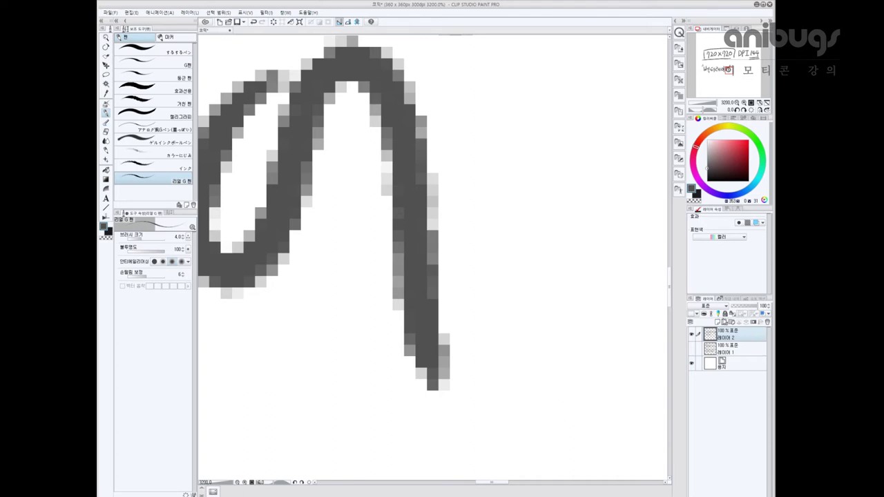
pyautogui.click(724, 320)
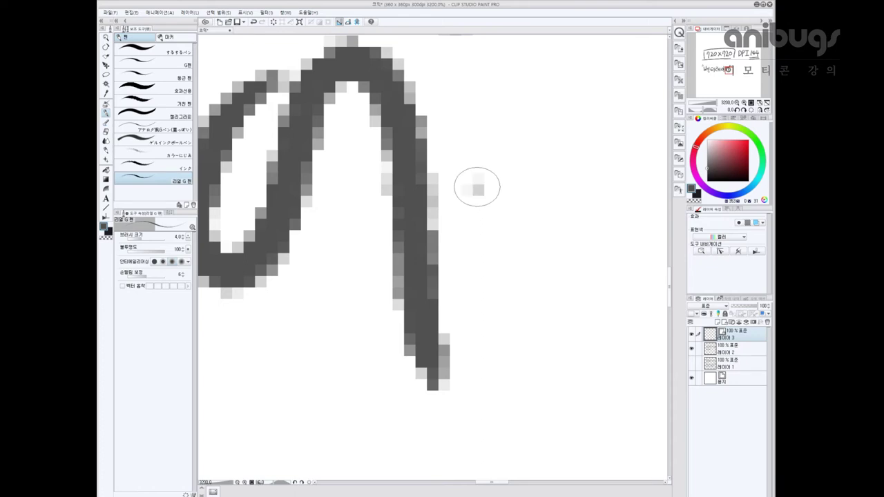
pyautogui.moveTo(478, 185)
pyautogui.mouseDown()
pyautogui.moveTo(547, 295)
pyautogui.moveTo(551, 406)
pyautogui.mouseUp()
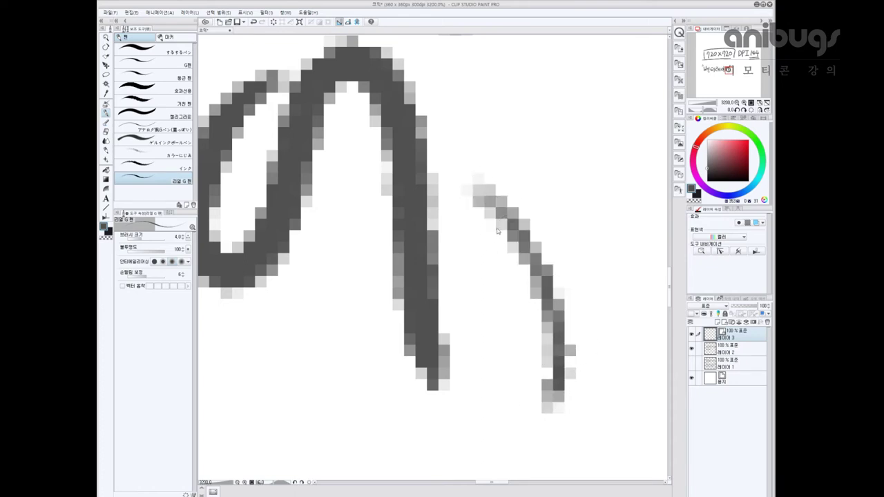
pyautogui.hotkey('ctrl', 'z')
pyautogui.scroll(-4, 519, 256)
pyautogui.click(462, 236)
pyautogui.click(567, 372)
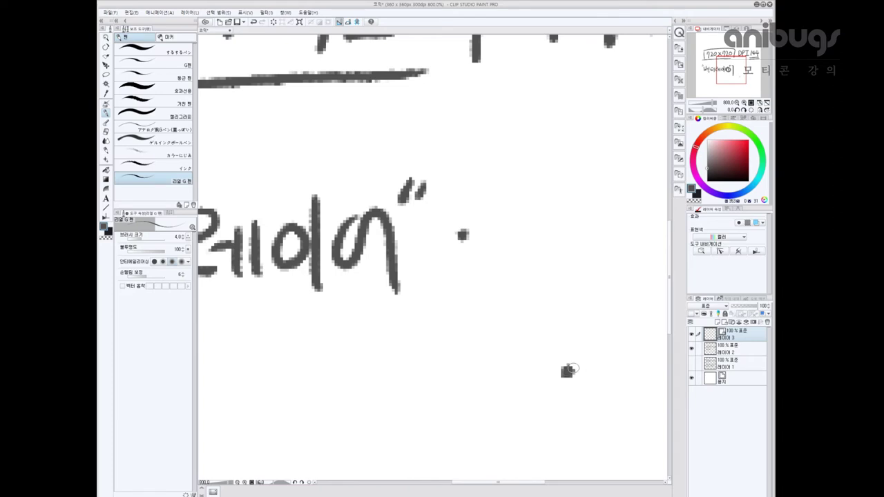
pyautogui.moveTo(462, 235); pyautogui.dragTo(565, 354)
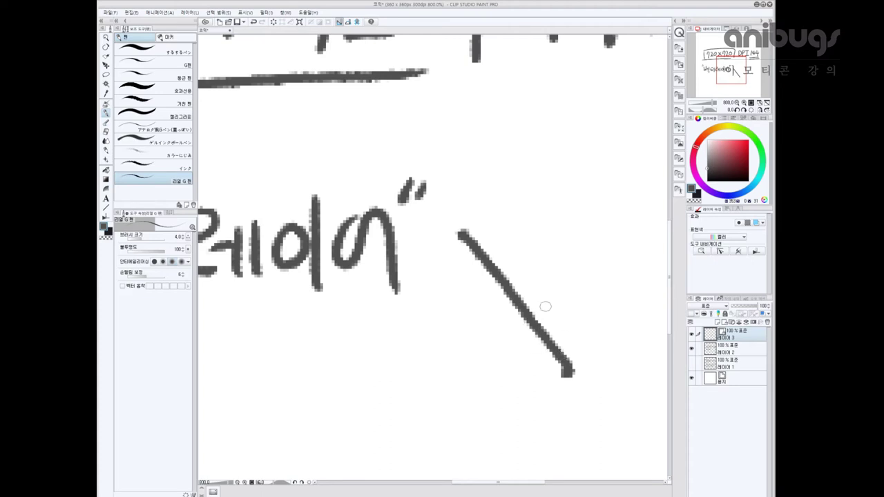
pyautogui.moveTo(508, 295)
pyautogui.mouseDown()
pyautogui.moveTo(491, 331)
pyautogui.moveTo(551, 337)
pyautogui.moveTo(559, 293)
pyautogui.moveTo(488, 335)
pyautogui.mouseUp()
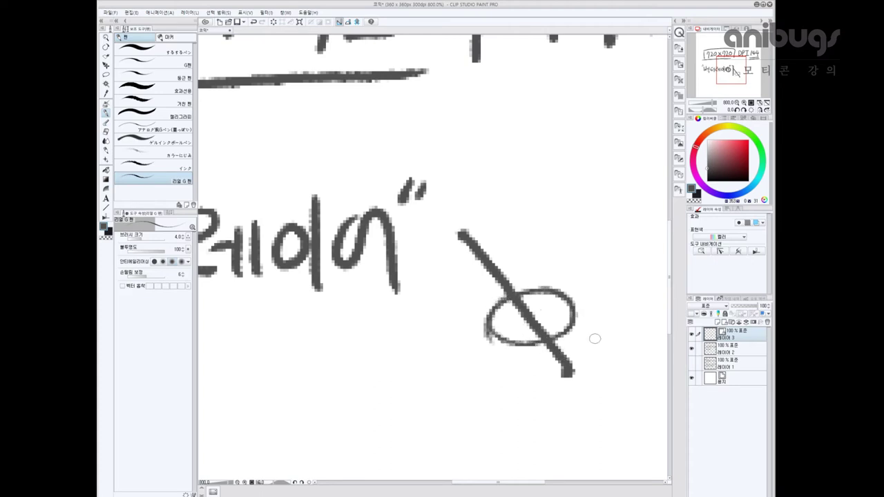
pyautogui.hotkey('ctrl', 'z')
# Scale the diagonal vector line up proportionally to roughly three times its size
pyautogui.scroll(-3, 567, 371)
pyautogui.hotkey('ctrl', 't')
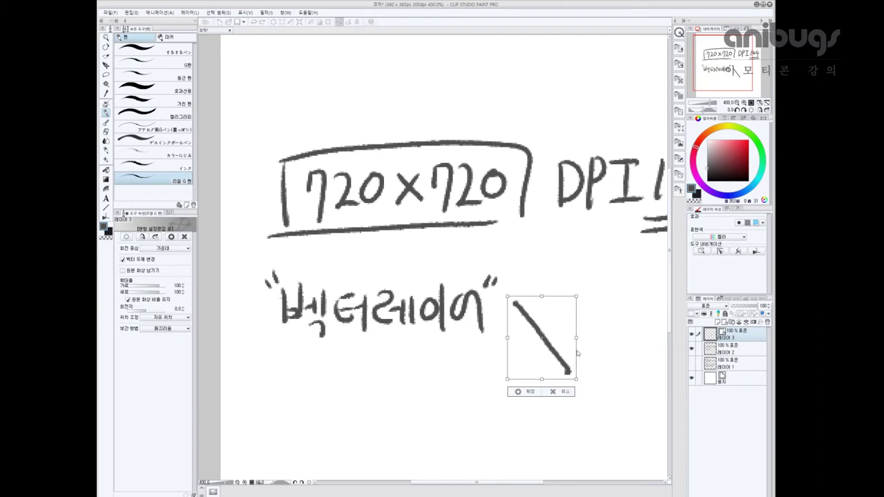
pyautogui.moveTo(577, 378)
pyautogui.mouseDown()
pyautogui.moveTo(576, 414)
pyautogui.moveTo(637, 453)
pyautogui.moveTo(588, 418)
pyautogui.moveTo(563, 364)
pyautogui.moveTo(621, 435)
pyautogui.mouseUp()
pyautogui.press('Return')
pyautogui.scroll(-2, 613, 395)
pyautogui.hotkey('ctrl', 't')
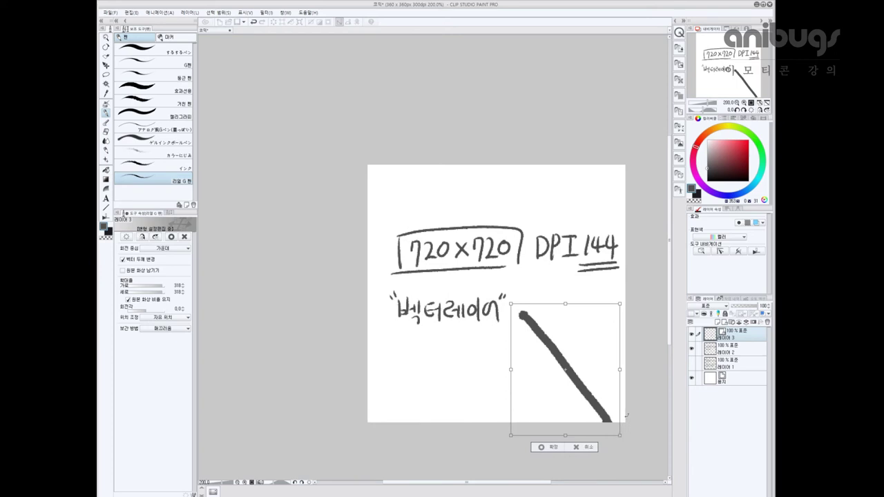
pyautogui.press('Return')
# Draw a short diagonal pen stroke on the raster layer 레이어 2, alongside the enlarged vector line
pyautogui.hotkey('alt', '[')
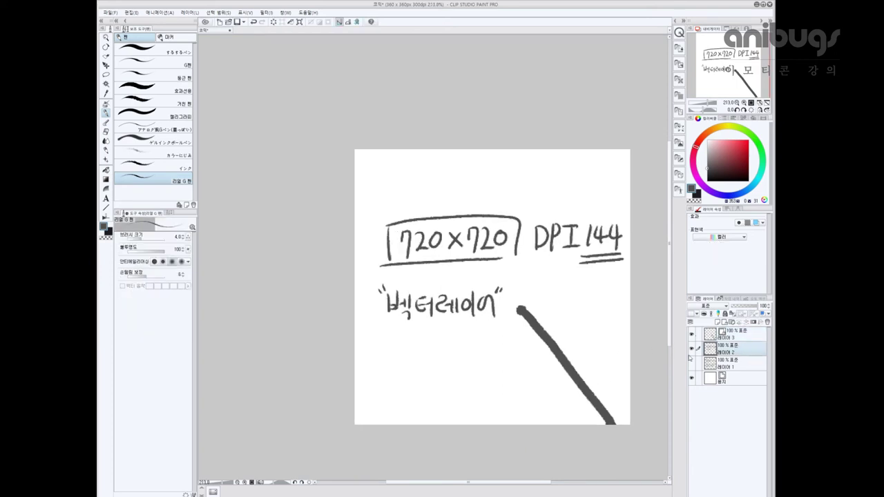
pyautogui.scroll(2, 568, 380)
pyautogui.scroll(2, 567, 370)
pyautogui.moveTo(517, 361); pyautogui.dragTo(627, 375)
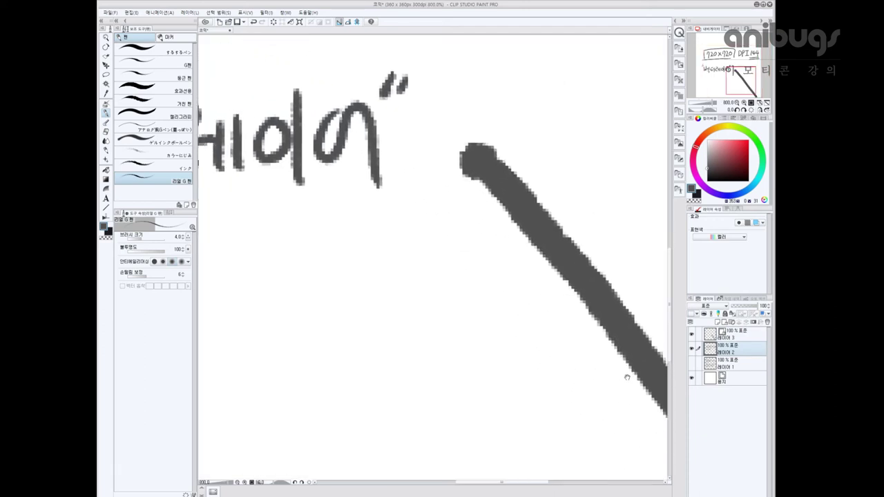
pyautogui.moveTo(415, 230); pyautogui.dragTo(474, 318)
pyautogui.scroll(-5, 517, 399)
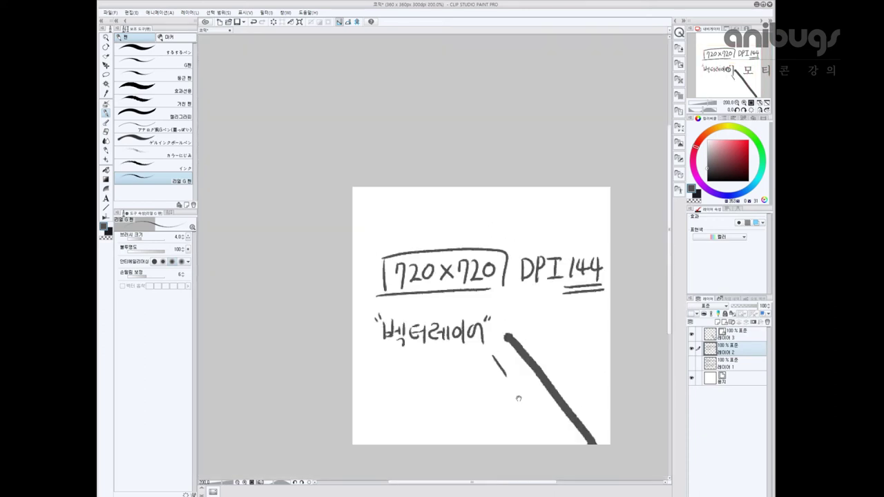
# Select the short pen stroke on 레이어 2 with a freehand selection and scale it up proportionally to 373%
pyautogui.scroll(3, 518, 399)
pyautogui.press('p')
pyautogui.press('b')
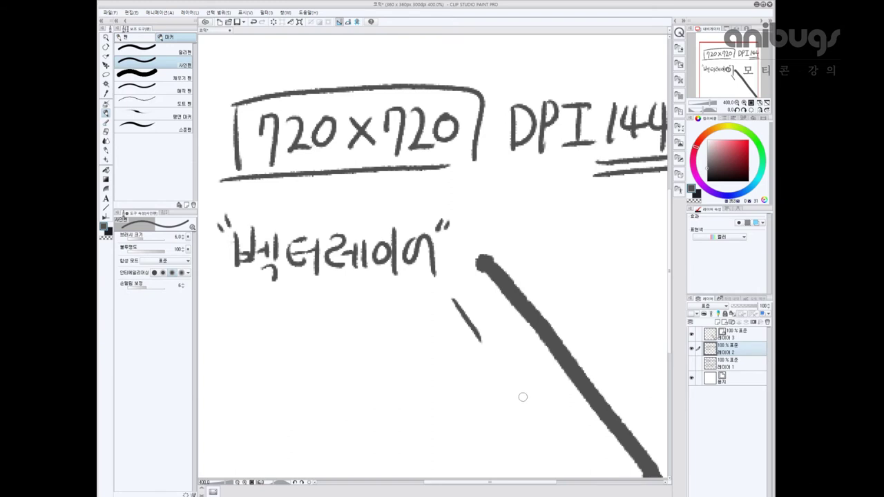
pyautogui.press('u')
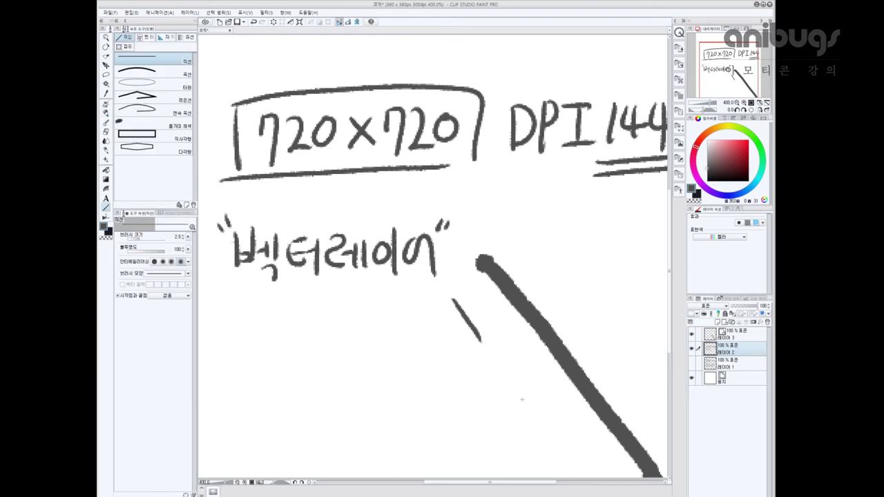
pyautogui.press('m')
pyautogui.moveTo(481, 285)
pyautogui.mouseDown()
pyautogui.moveTo(511, 340)
pyautogui.moveTo(509, 309)
pyautogui.mouseUp()
pyautogui.scroll(-2, 547, 395)
pyautogui.click(547, 395)
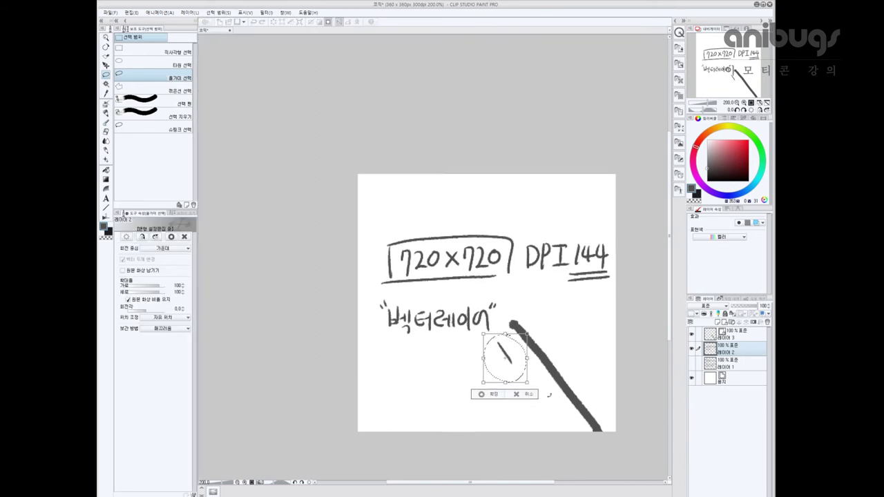
pyautogui.moveTo(527, 381)
pyautogui.mouseDown()
pyautogui.moveTo(573, 423)
pyautogui.moveTo(611, 479)
pyautogui.mouseUp()
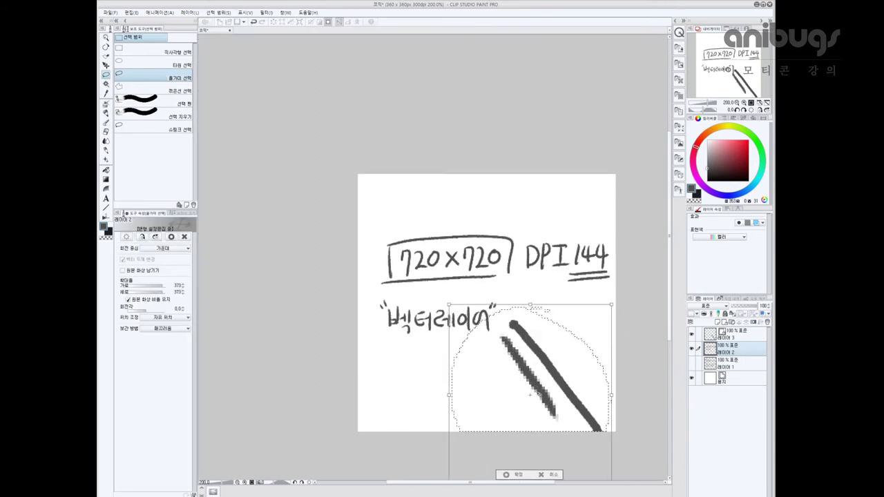
pyautogui.press('Return')
pyautogui.hotkey('ctrl', 'd')
# Compare the edges of the enlarged raster stroke with those of the enlarged vector line
pyautogui.scroll(2, 600, 363)
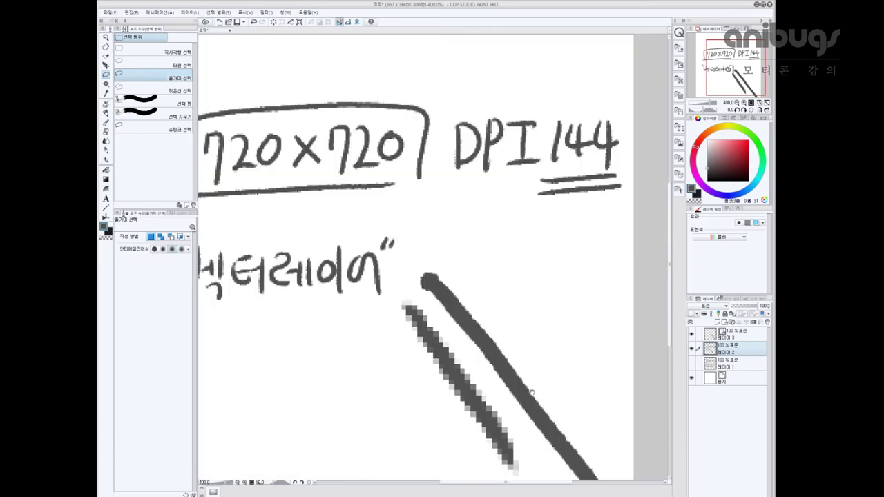
pyautogui.scroll(-1, 571, 324)
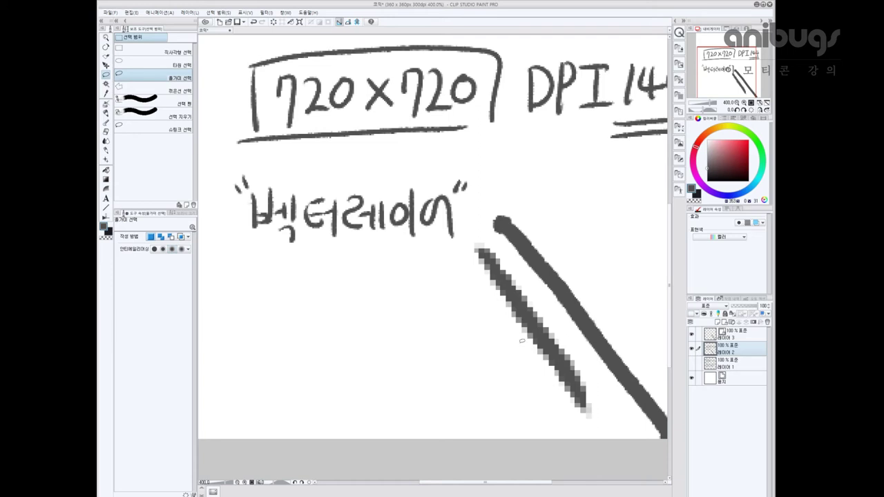
pyautogui.press('p')
pyautogui.moveTo(587, 308); pyautogui.dragTo(581, 299)
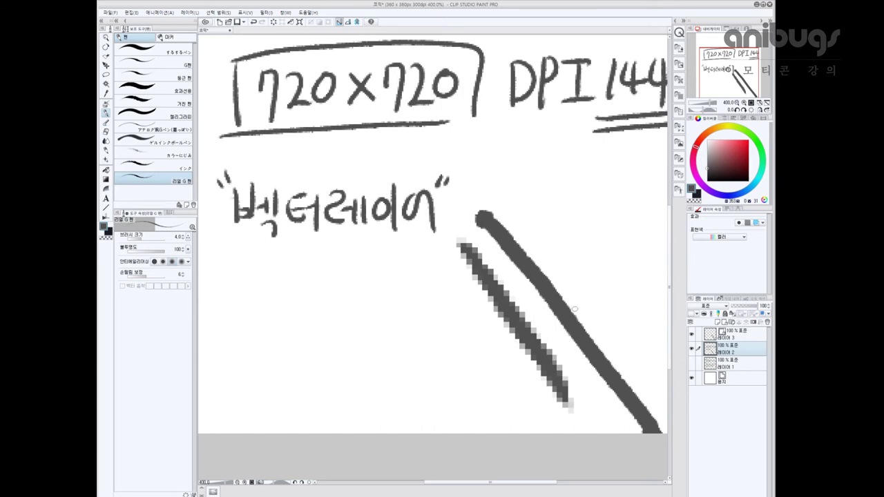
pyautogui.scroll(-5, 476, 351)
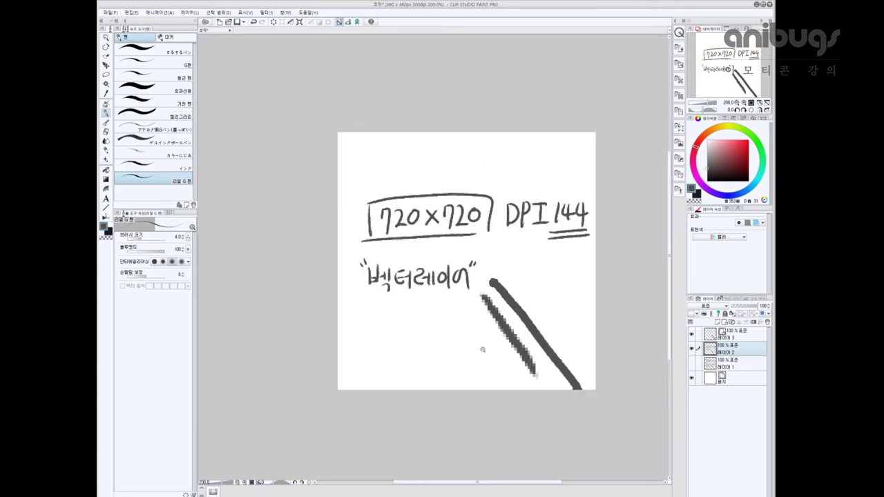
pyautogui.scroll(5, 482, 352)
pyautogui.moveTo(482, 352); pyautogui.dragTo(518, 363)
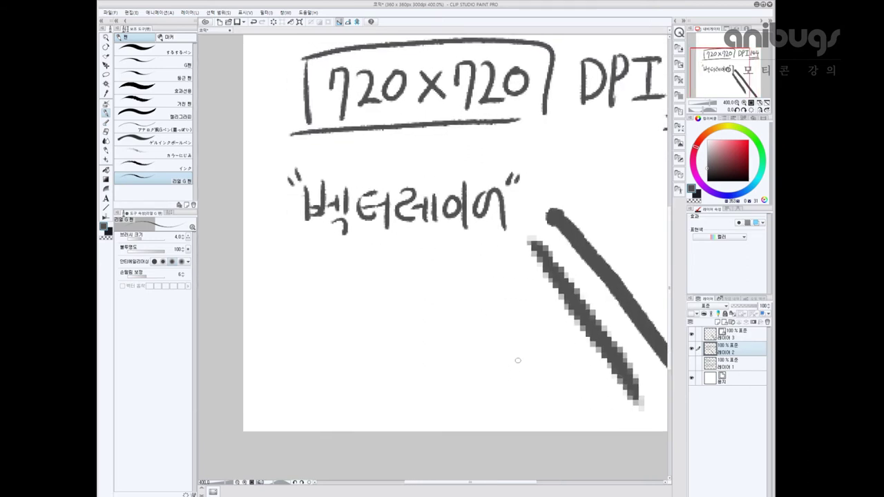
# Hide the vector layer 레이어 3 and erase the enlarged stroke and the handwriting from 레이어 2
pyautogui.click(692, 336)
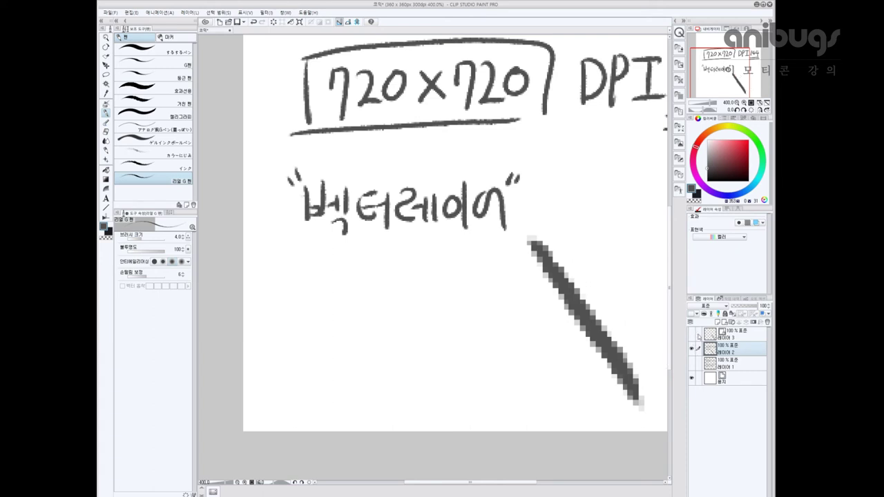
pyautogui.press('e')
pyautogui.moveTo(564, 273); pyautogui.dragTo(612, 350)
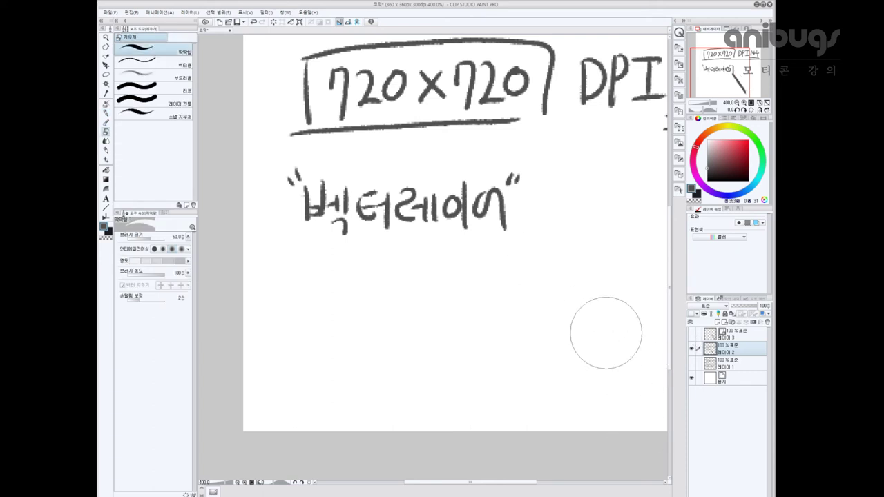
pyautogui.scroll(-10, 598, 382)
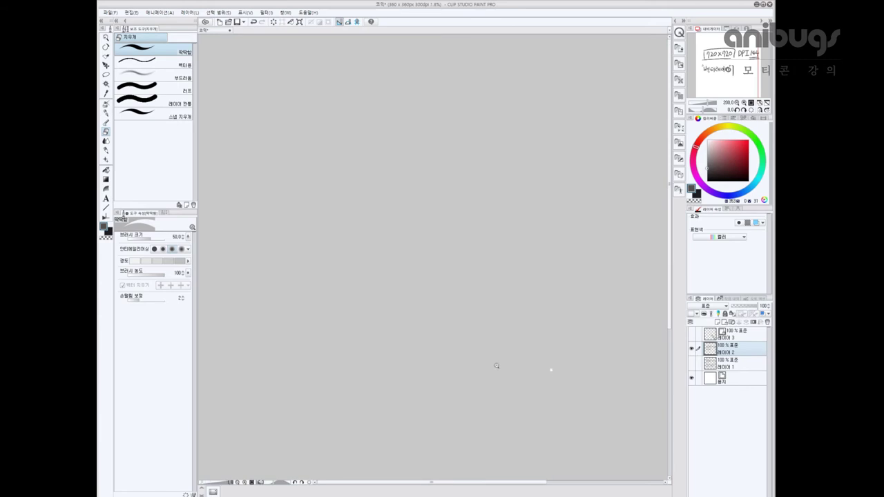
pyautogui.scroll(9, 616, 376)
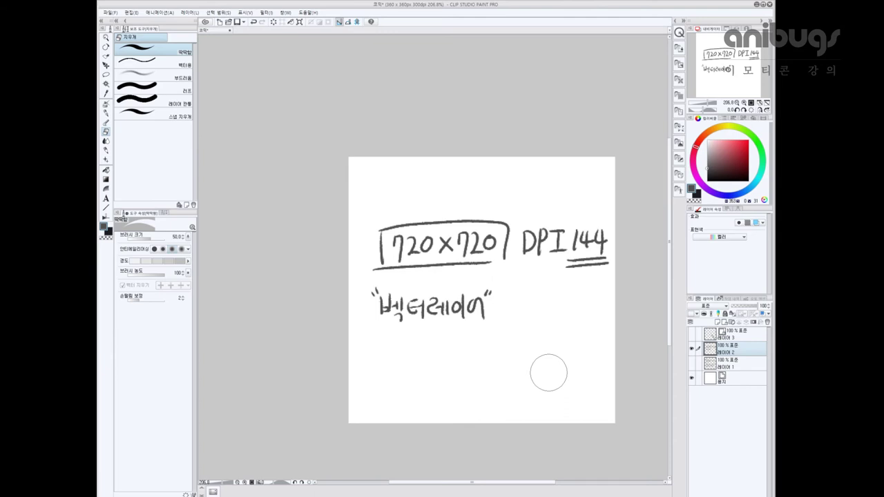
pyautogui.moveTo(426, 237)
pyautogui.mouseDown()
pyautogui.moveTo(406, 246)
pyautogui.moveTo(510, 239)
pyautogui.moveTo(432, 347)
pyautogui.moveTo(468, 371)
pyautogui.mouseUp()
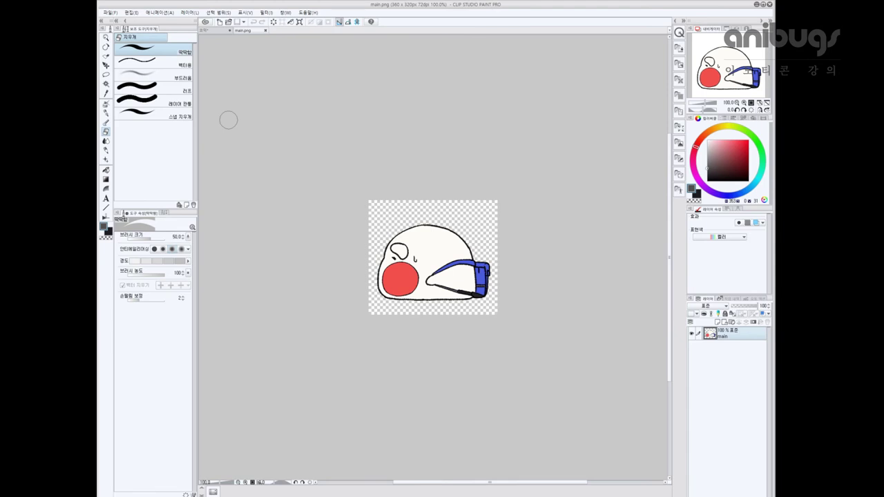
# Check the canvas size of main.png without altering it
pyautogui.scroll(2, 448, 287)
pyautogui.moveTo(448, 288); pyautogui.dragTo(534, 340)
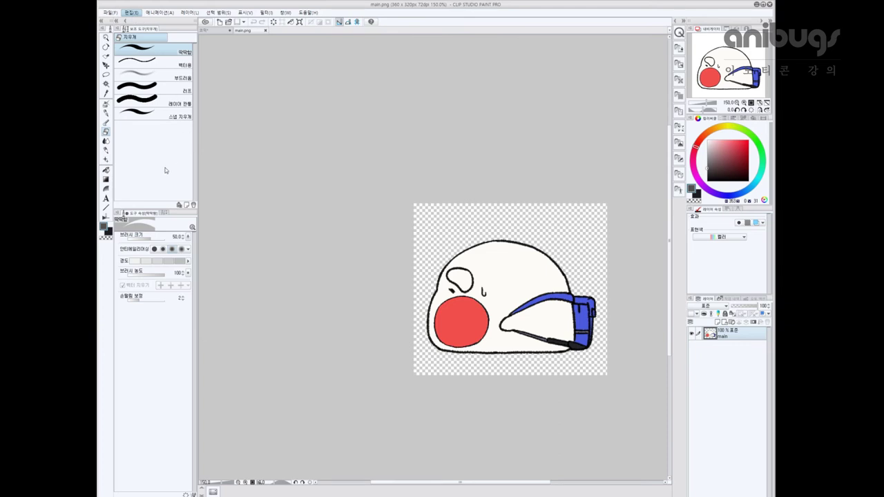
pyautogui.hotkey('ctrl', 'alt', 'x')
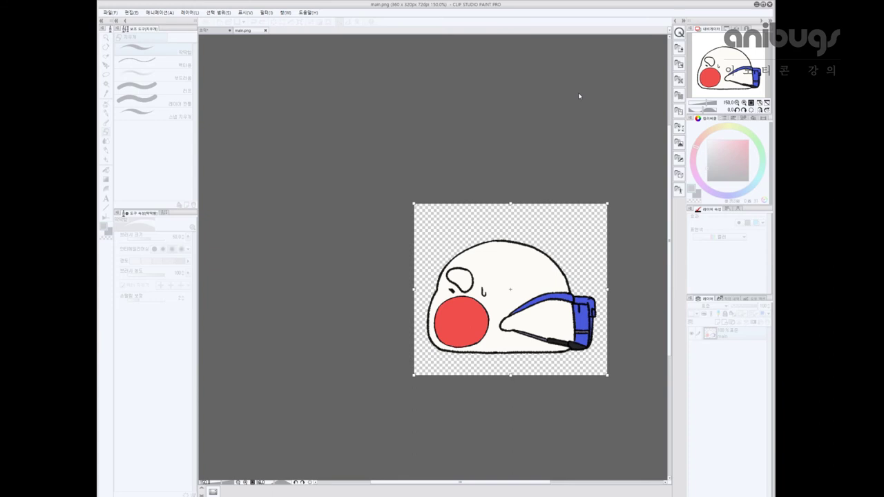
pyautogui.press('Return')
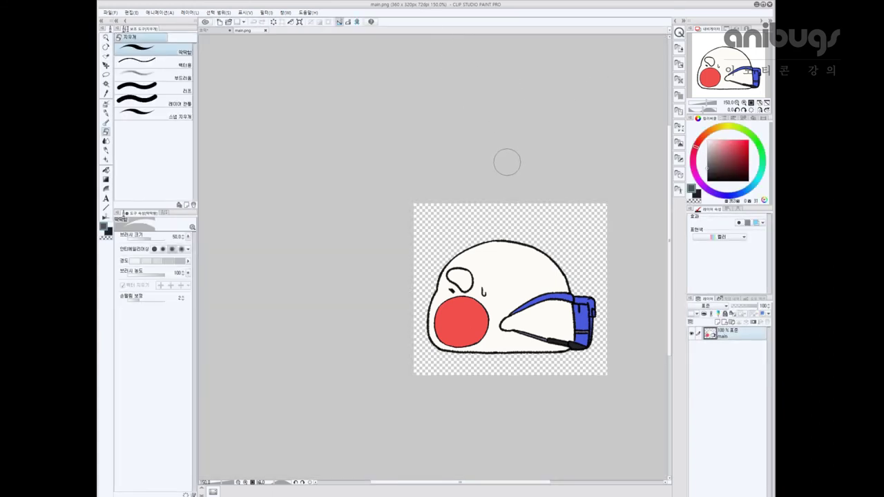
# Copy the whole character image from main.png and paste it into the 360 x 360 px canvas
pyautogui.click(218, 32)
pyautogui.click(233, 31)
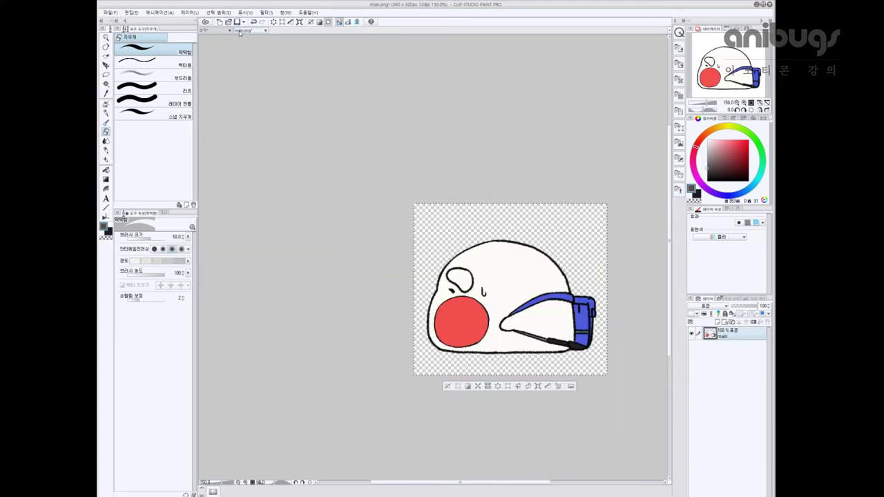
pyautogui.click(218, 33)
pyautogui.hotkey('ctrl', 'v')
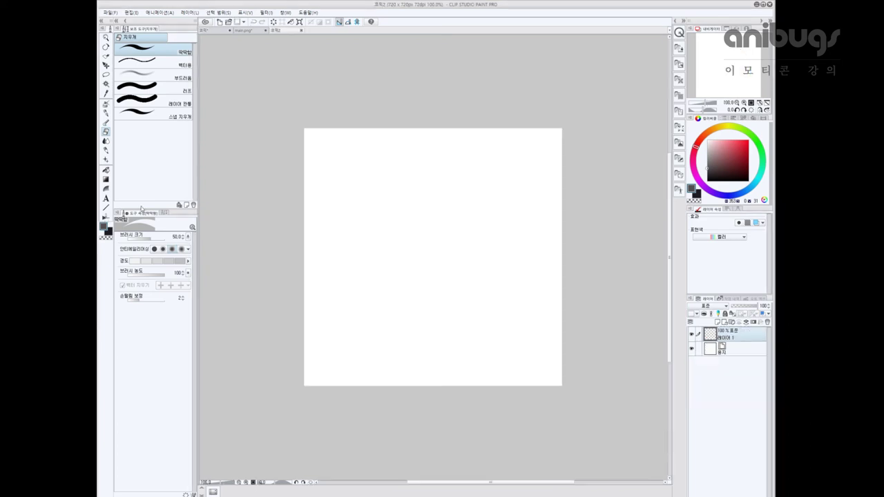
# Paste the copied character into the blank 720 x 720 px canvas and enlarge it proportionally to about the full canvas width
pyautogui.click(242, 31)
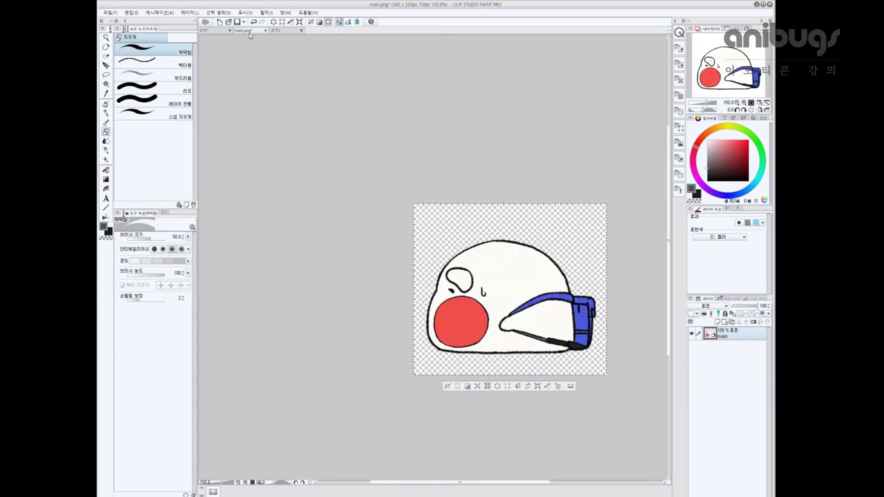
pyautogui.click(274, 30)
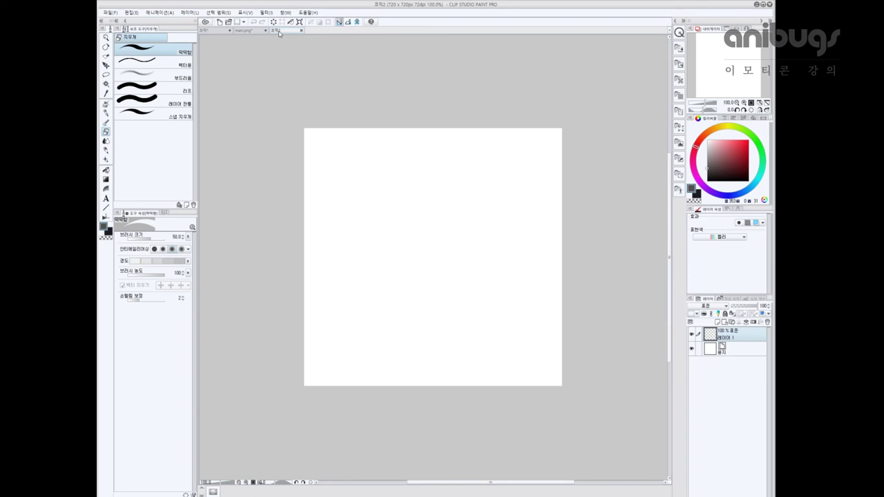
pyautogui.hotkey('ctrl', 'v')
pyautogui.hotkey('ctrl', 't')
pyautogui.moveTo(429, 233)
pyautogui.mouseDown()
pyautogui.moveTo(604, 365)
pyautogui.moveTo(565, 377)
pyautogui.mouseUp()
pyautogui.moveTo(521, 318); pyautogui.dragTo(519, 359)
pyautogui.press('Return')
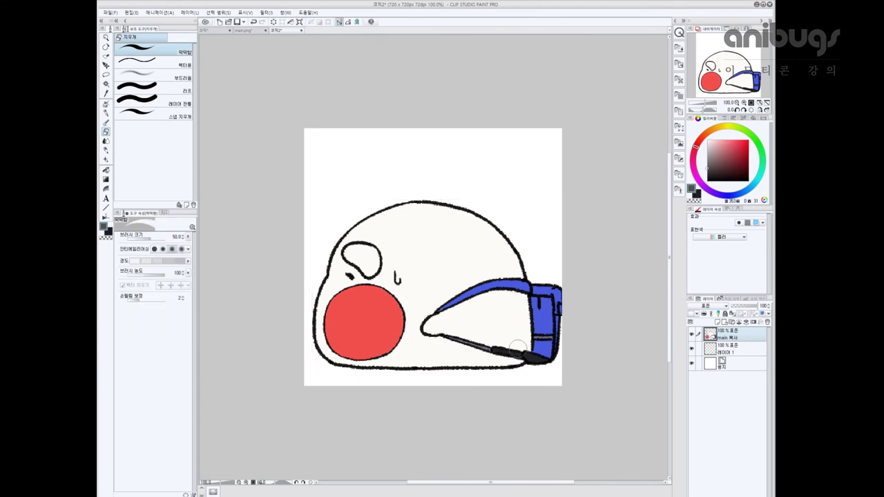
# Compare the enlarged character with the original in main.png and shrink the copy slightly so it fits inside the 720 x 720 px canvas
pyautogui.click(244, 30)
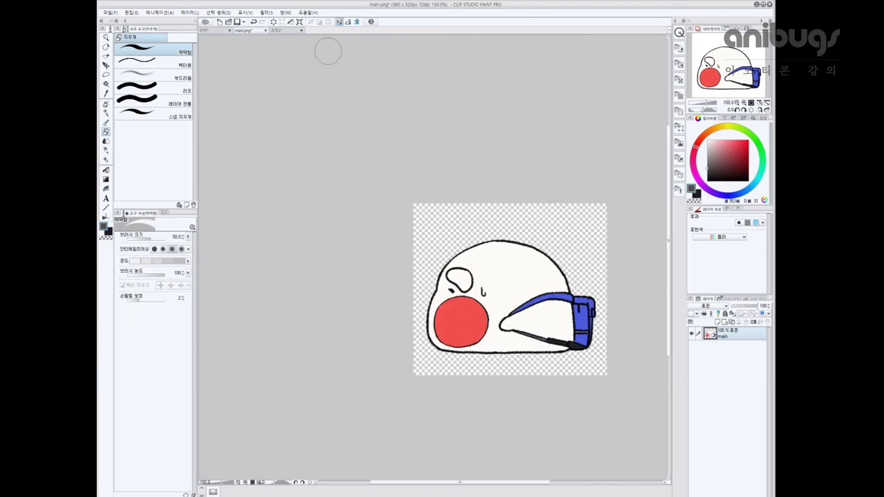
pyautogui.click(282, 31)
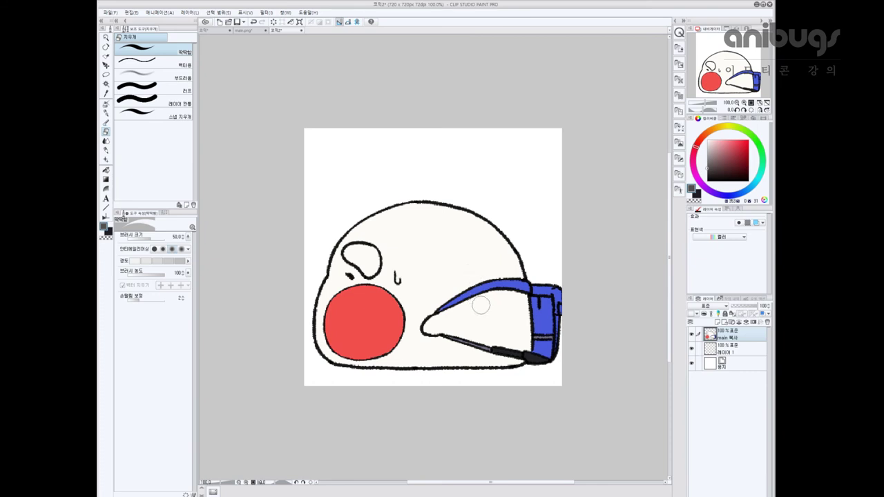
pyautogui.hotkey('ctrl', 't')
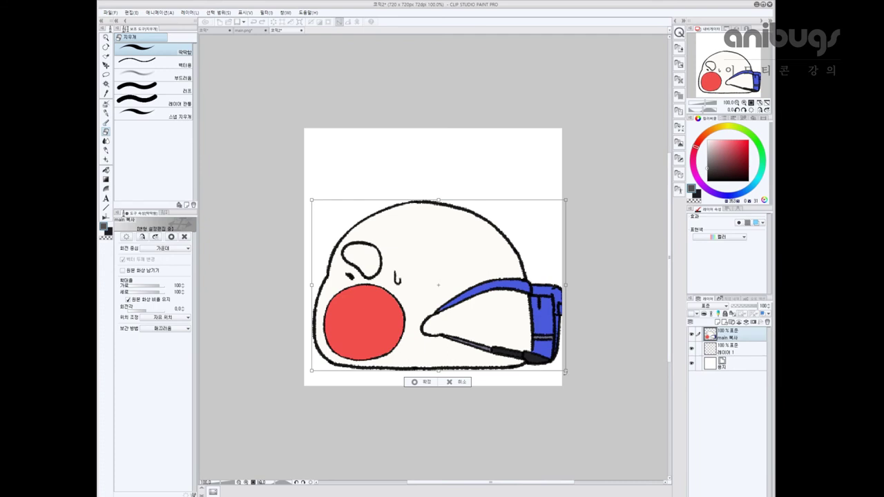
pyautogui.moveTo(565, 372); pyautogui.dragTo(560, 368)
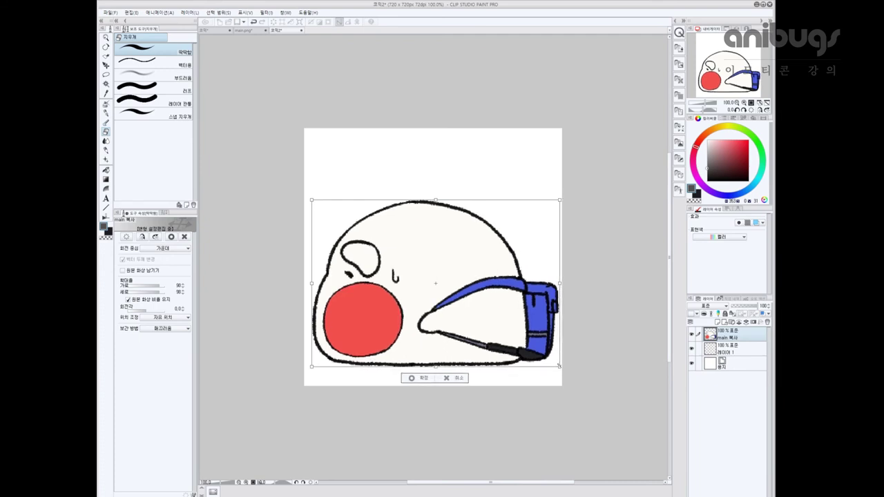
pyautogui.press('Return')
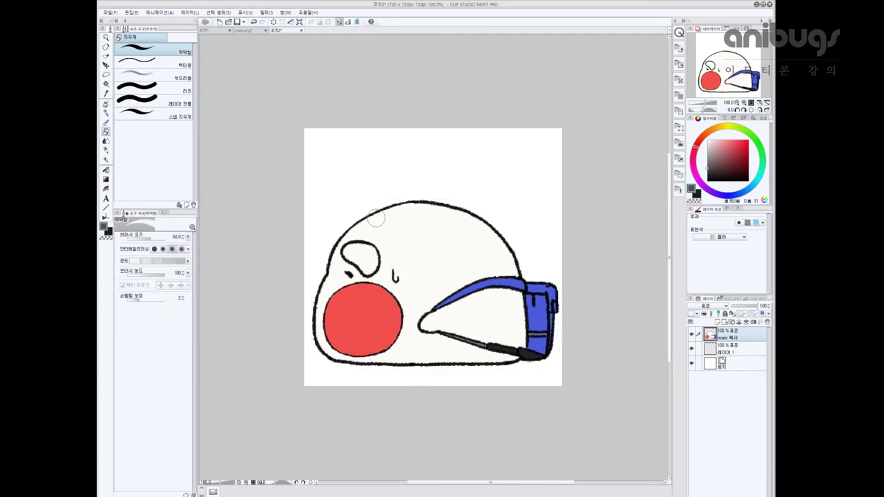
# Handwrite "크게! => 줄인다." above the character with the 리얼 G펜 at brush size 4.0
pyautogui.click(106, 103)
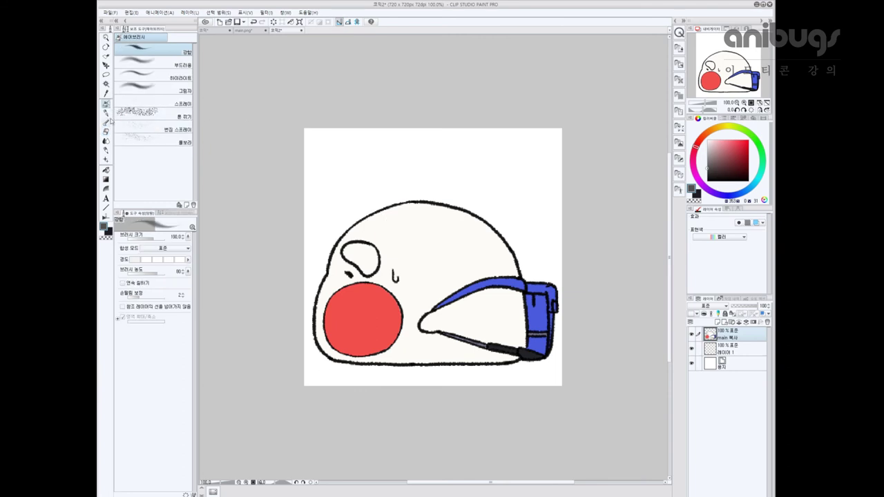
pyautogui.click(107, 150)
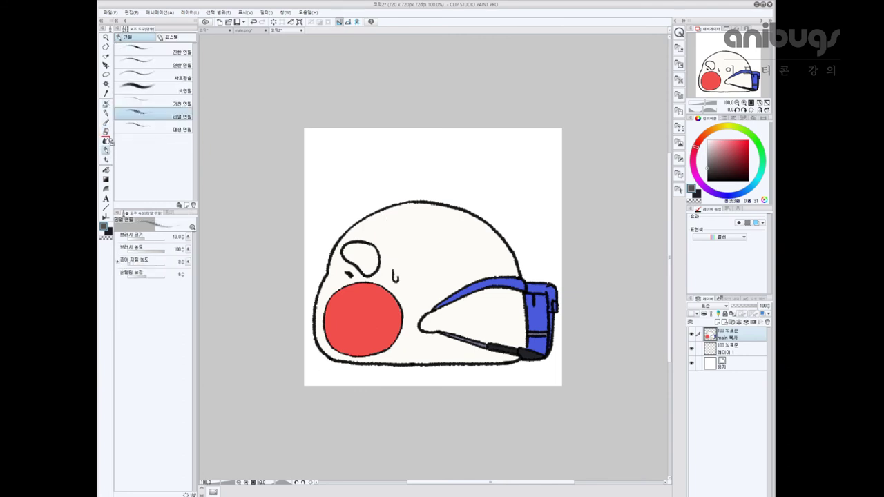
pyautogui.click(107, 105)
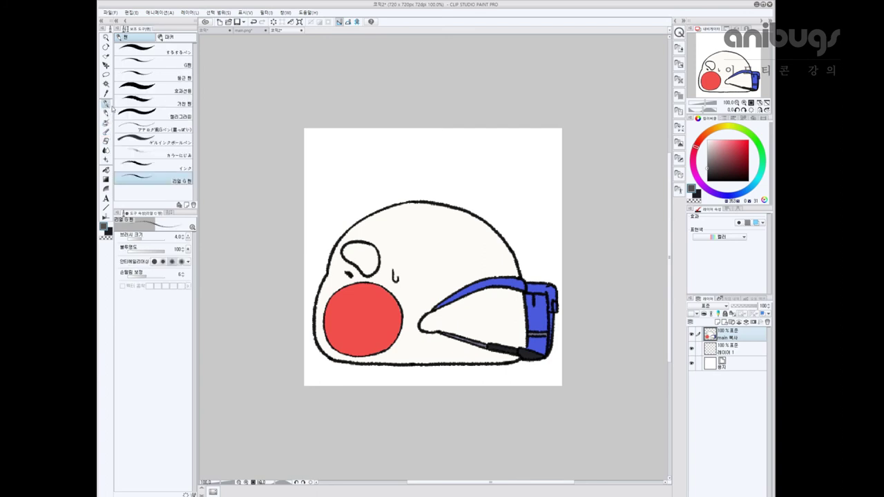
pyautogui.moveTo(341, 150)
pyautogui.mouseDown()
pyautogui.moveTo(357, 168)
pyautogui.moveTo(355, 157)
pyautogui.mouseUp()
pyautogui.moveTo(342, 176); pyautogui.dragTo(391, 158)
pyautogui.moveTo(390, 150)
pyautogui.mouseDown()
pyautogui.moveTo(391, 165)
pyautogui.moveTo(404, 168)
pyautogui.moveTo(443, 159)
pyautogui.mouseUp()
pyautogui.moveTo(418, 164)
pyautogui.mouseDown()
pyautogui.moveTo(444, 170)
pyautogui.moveTo(481, 160)
pyautogui.mouseUp()
pyautogui.moveTo(473, 161); pyautogui.dragTo(482, 176)
pyautogui.moveTo(486, 156); pyautogui.dragTo(494, 169)
pyautogui.moveTo(489, 169); pyautogui.dragTo(512, 173)
pyautogui.moveTo(512, 163); pyautogui.dragTo(516, 163)
pyautogui.click(522, 174)
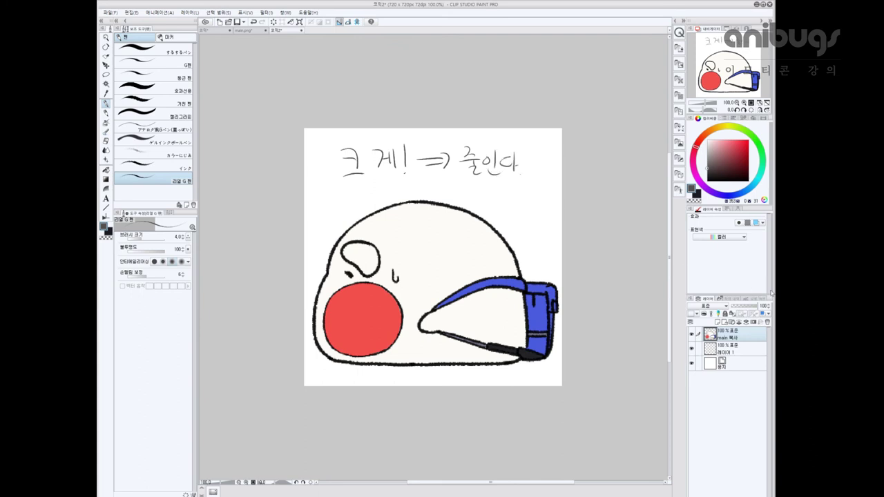
# Hide the main 복사 layer in both the 720 x 720 px and 360 x 360 px canvases, and make 레이어 2 active in the smaller one
pyautogui.click(692, 335)
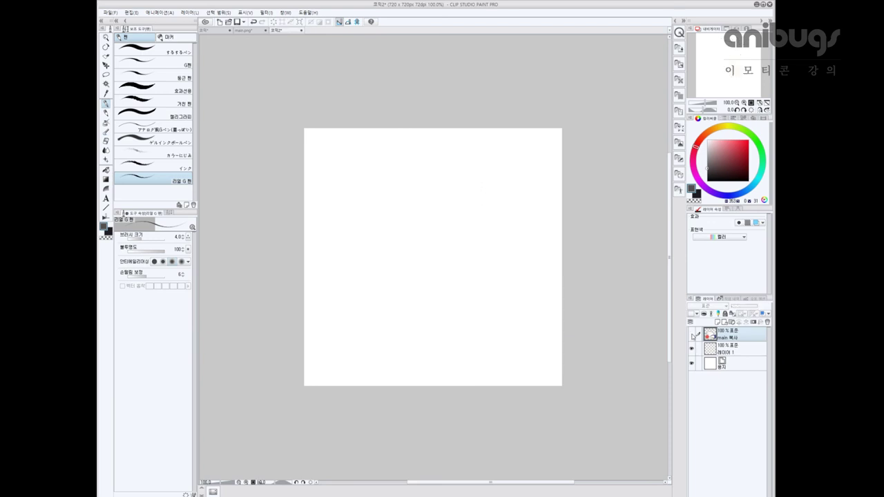
pyautogui.click(247, 31)
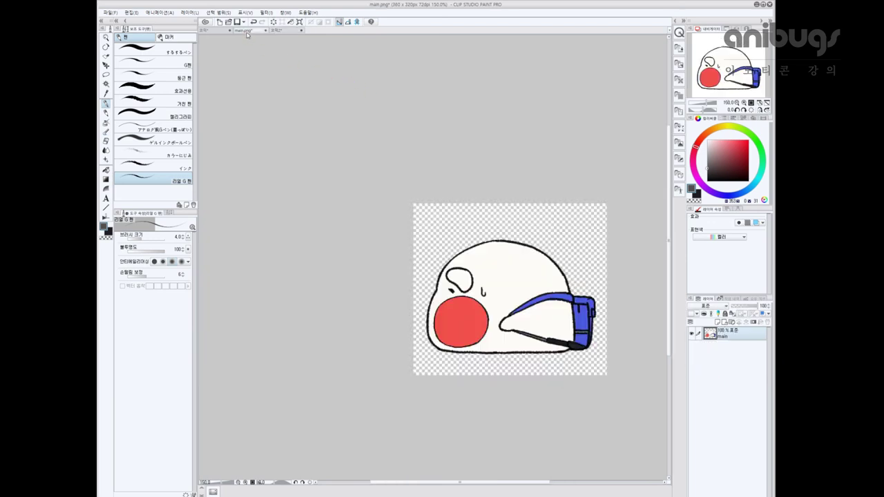
pyautogui.click(217, 31)
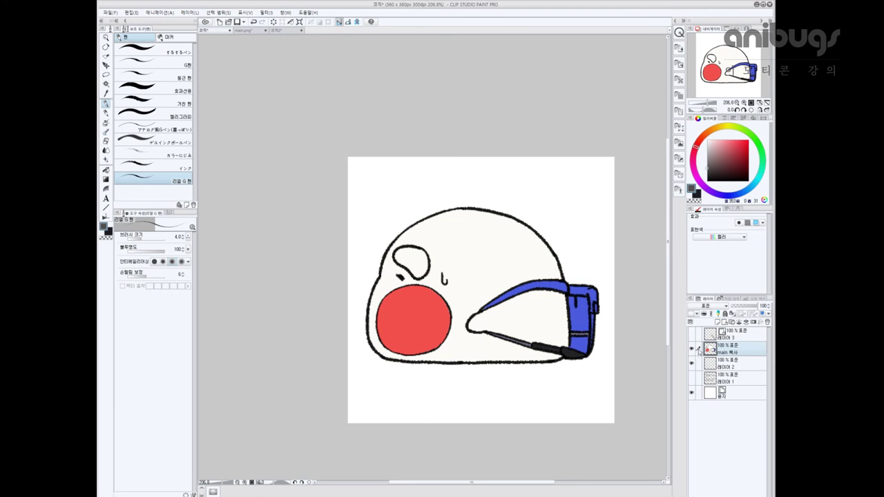
pyautogui.click(693, 351)
pyautogui.click(748, 363)
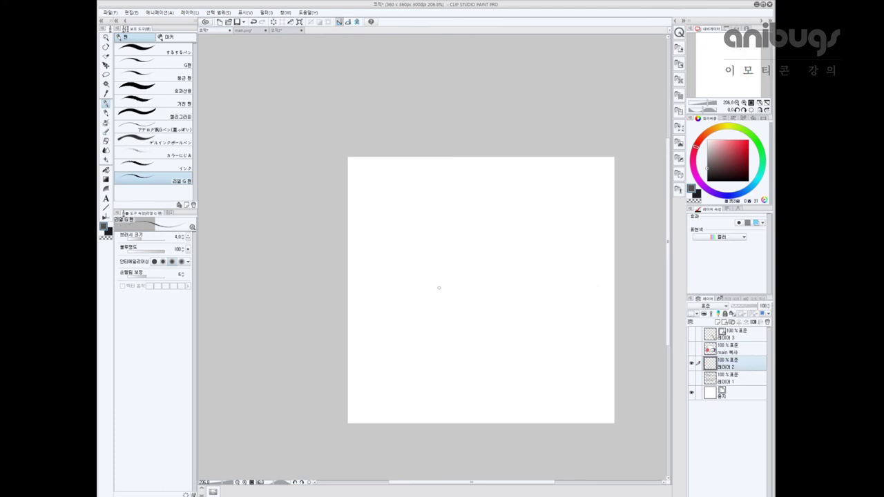
# Sketch a waving character in the right half of the 360 x 360 px canvas with a speech bubble at its upper left
pyautogui.moveTo(527, 204)
pyautogui.mouseDown()
pyautogui.moveTo(553, 285)
pyautogui.moveTo(558, 209)
pyautogui.moveTo(538, 204)
pyautogui.mouseUp()
pyautogui.moveTo(569, 268)
pyautogui.mouseDown()
pyautogui.moveTo(592, 225)
pyautogui.moveTo(591, 289)
pyautogui.mouseUp()
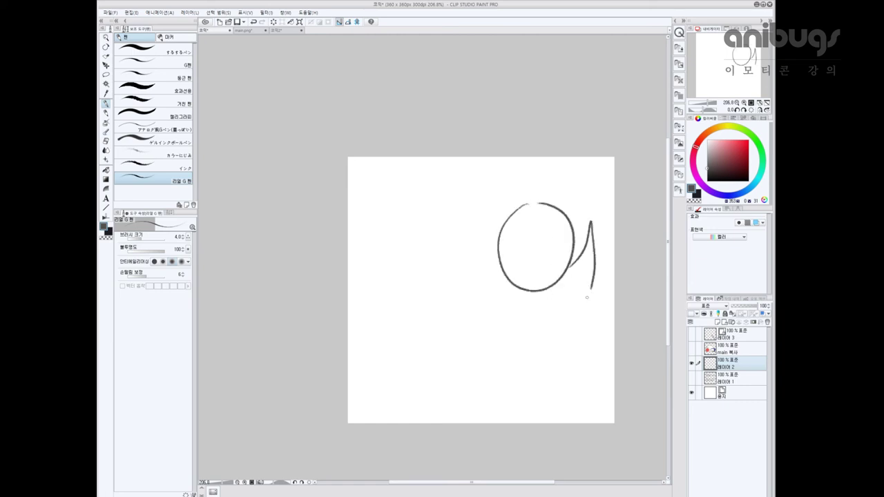
pyautogui.click(536, 247)
pyautogui.moveTo(531, 251); pyautogui.dragTo(538, 252)
pyautogui.moveTo(514, 296)
pyautogui.mouseDown()
pyautogui.moveTo(512, 404)
pyautogui.moveTo(546, 374)
pyautogui.moveTo(571, 402)
pyautogui.moveTo(598, 366)
pyautogui.moveTo(591, 289)
pyautogui.mouseUp()
pyautogui.moveTo(420, 172)
pyautogui.mouseDown()
pyautogui.moveTo(415, 229)
pyautogui.moveTo(478, 225)
pyautogui.moveTo(514, 193)
pyautogui.moveTo(400, 170)
pyautogui.mouseUp()
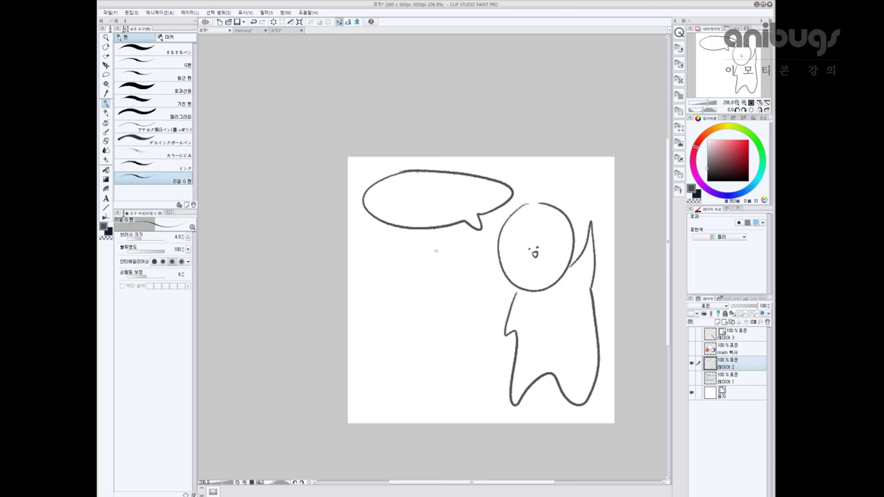
pyautogui.moveTo(435, 241)
pyautogui.mouseDown()
pyautogui.moveTo(380, 266)
pyautogui.moveTo(381, 386)
pyautogui.moveTo(475, 377)
pyautogui.moveTo(476, 261)
pyautogui.moveTo(393, 246)
pyautogui.mouseUp()
# Undo all strokes of the off-centre character and its speech bubble until the layer is empty
pyautogui.hotkey('ctrl', 'z')
pyautogui.hotkey('ctrl', 'z')
pyautogui.hotkey('ctrl', 'z')
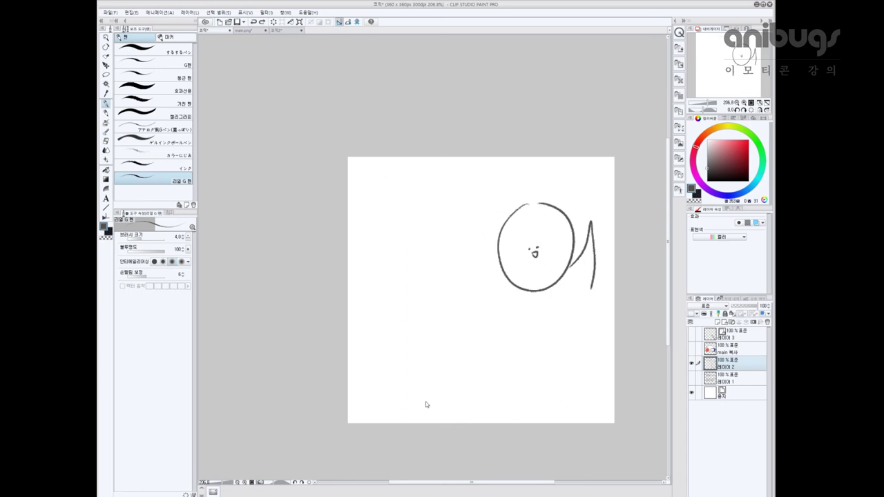
pyautogui.hotkey('ctrl', 'z')
pyautogui.hotkey('ctrl', 'z')
pyautogui.hotkey('ctrl', 'z')
# Draw horizontal and vertical centre lines across the canvas and a square margin frame just inside its edges
pyautogui.moveTo(341, 281); pyautogui.dragTo(618, 287)
pyautogui.moveTo(476, 154); pyautogui.dragTo(484, 433)
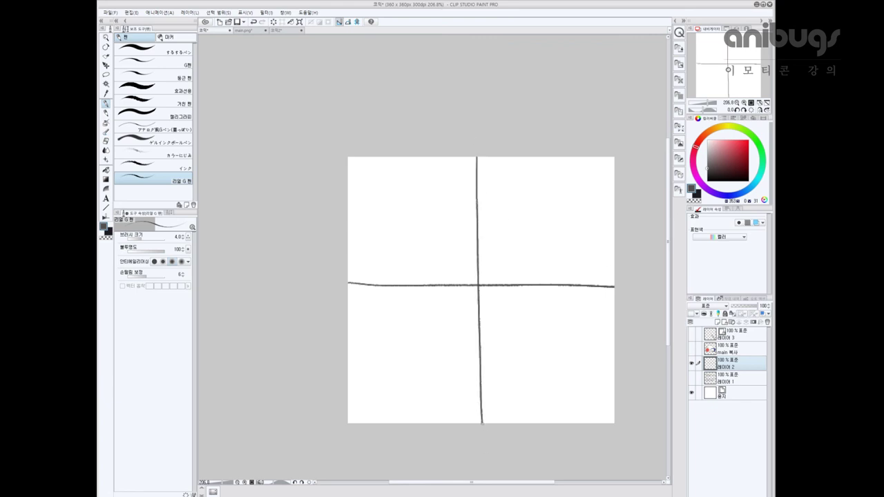
pyautogui.moveTo(362, 170)
pyautogui.mouseDown()
pyautogui.moveTo(372, 409)
pyautogui.moveTo(400, 166)
pyautogui.moveTo(612, 164)
pyautogui.mouseUp()
pyautogui.hotkey('ctrl', 'z')
pyautogui.moveTo(361, 171)
pyautogui.mouseDown()
pyautogui.moveTo(600, 174)
pyautogui.moveTo(602, 401)
pyautogui.mouseUp()
pyautogui.hotkey('ctrl', 'z')
pyautogui.moveTo(599, 171); pyautogui.dragTo(595, 409)
pyautogui.moveTo(371, 407); pyautogui.dragTo(591, 402)
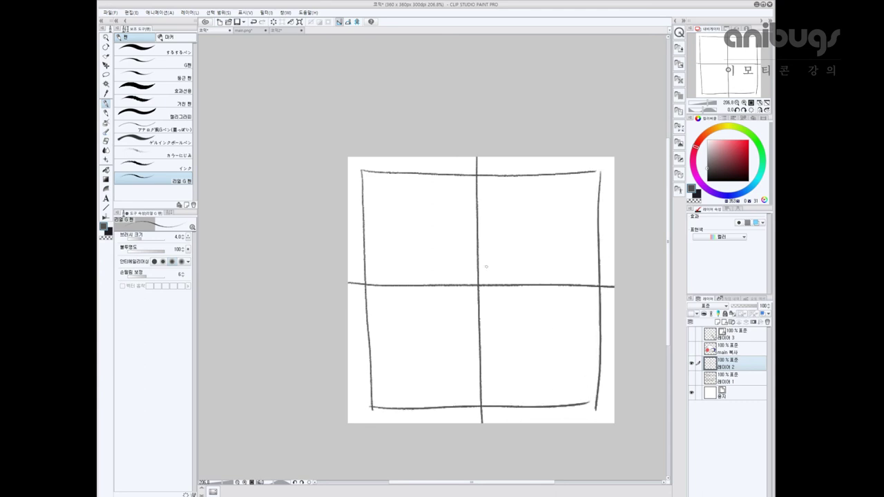
# Draw the character's round head over the crossing of the centre lines, with an arm raised on its right side
pyautogui.moveTo(473, 247); pyautogui.dragTo(457, 316)
pyautogui.hotkey('ctrl', 'z')
pyautogui.moveTo(483, 246)
pyautogui.mouseDown()
pyautogui.moveTo(459, 311)
pyautogui.moveTo(473, 328)
pyautogui.moveTo(533, 318)
pyautogui.moveTo(475, 330)
pyautogui.mouseUp()
pyautogui.moveTo(533, 297)
pyautogui.mouseDown()
pyautogui.moveTo(541, 234)
pyautogui.moveTo(556, 326)
pyautogui.mouseUp()
# Handwrite "안녕" in a speech bubble above the head and draw the body down to the frame's lower edge
pyautogui.moveTo(403, 207)
pyautogui.mouseDown()
pyautogui.moveTo(401, 232)
pyautogui.moveTo(411, 213)
pyautogui.mouseUp()
pyautogui.moveTo(428, 205)
pyautogui.mouseDown()
pyautogui.moveTo(429, 233)
pyautogui.moveTo(440, 219)
pyautogui.moveTo(446, 239)
pyautogui.mouseUp()
pyautogui.moveTo(507, 200)
pyautogui.mouseDown()
pyautogui.moveTo(508, 221)
pyautogui.moveTo(524, 219)
pyautogui.mouseUp()
pyautogui.moveTo(517, 207)
pyautogui.mouseDown()
pyautogui.moveTo(532, 206)
pyautogui.moveTo(537, 217)
pyautogui.mouseUp()
pyautogui.moveTo(533, 222)
pyautogui.mouseDown()
pyautogui.moveTo(529, 231)
pyautogui.moveTo(533, 223)
pyautogui.mouseUp()
pyautogui.moveTo(502, 179)
pyautogui.mouseDown()
pyautogui.moveTo(386, 215)
pyautogui.moveTo(391, 184)
pyautogui.moveTo(476, 243)
pyautogui.moveTo(546, 188)
pyautogui.moveTo(481, 185)
pyautogui.mouseUp()
pyautogui.hotkey('ctrl', 'z')
pyautogui.hotkey('ctrl', 'z')
pyautogui.moveTo(471, 336)
pyautogui.mouseDown()
pyautogui.moveTo(459, 375)
pyautogui.moveTo(472, 406)
pyautogui.mouseUp()
pyautogui.moveTo(557, 325); pyautogui.dragTo(568, 403)
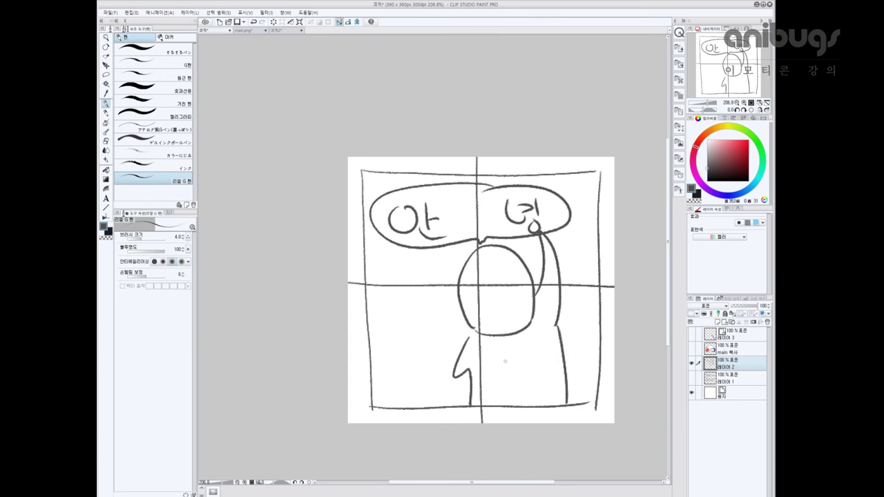
# Undo the centred character, its lettering and the speech bubble, keeping the centre lines and margin frame
pyautogui.hotkey('ctrl', 'z')
pyautogui.hotkey('ctrl', 'z')
pyautogui.hotkey('ctrl', 'z')
pyautogui.hotkey('ctrl', 'z')
pyautogui.hotkey('ctrl', 'z')
pyautogui.hotkey('ctrl', 'z')
pyautogui.hotkey('ctrl', 'z')
pyautogui.hotkey('ctrl', 'z')
pyautogui.hotkey('ctrl', 'z')
pyautogui.hotkey('ctrl', 'z')
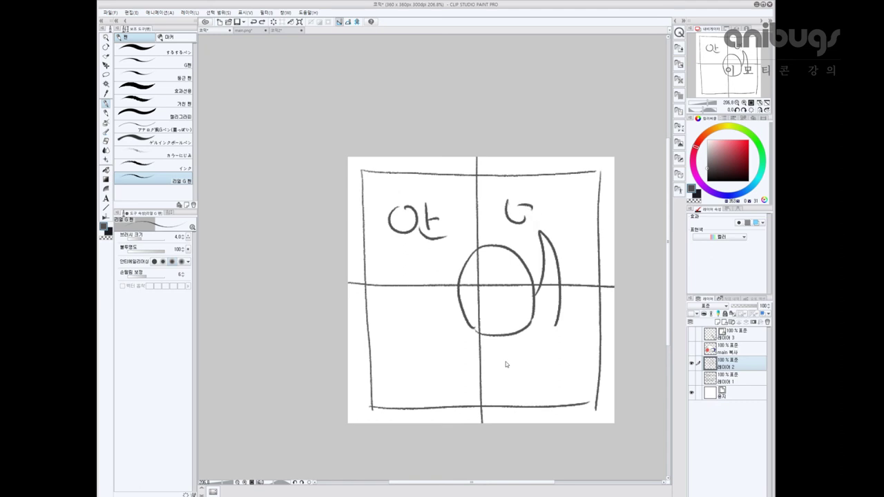
pyautogui.hotkey('ctrl', 'z')
pyautogui.hotkey('ctrl', 'z')
pyautogui.hotkey('ctrl', 'z')
pyautogui.hotkey('ctrl', 'z')
pyautogui.hotkey('ctrl', 'z')
pyautogui.hotkey('ctrl', 'z')
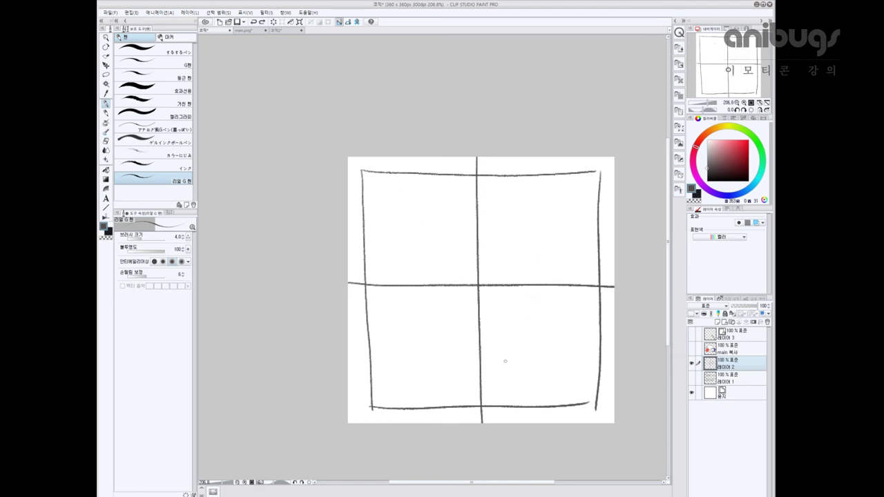
# Undo the margin frame and both centre lines to leave 레이어 2 blank
pyautogui.hotkey('ctrl', 'z')
pyautogui.hotkey('ctrl', 'z')
pyautogui.hotkey('ctrl', 'z')
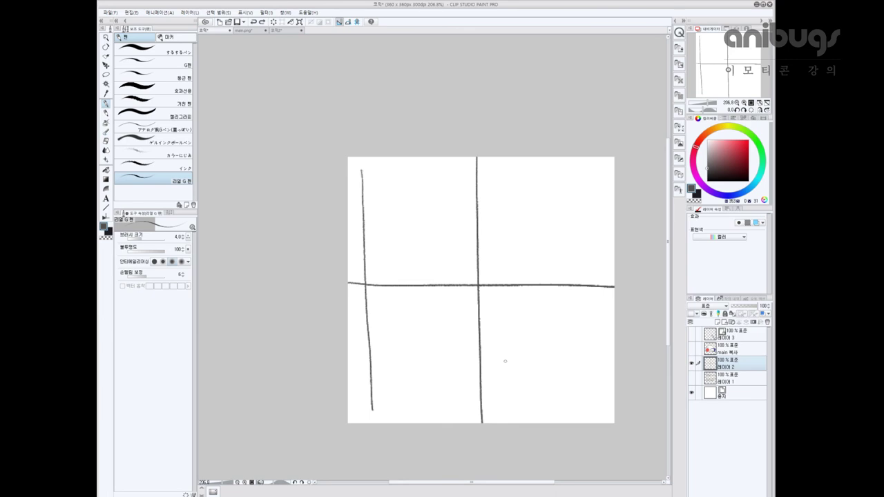
pyautogui.hotkey('ctrl', 'z')
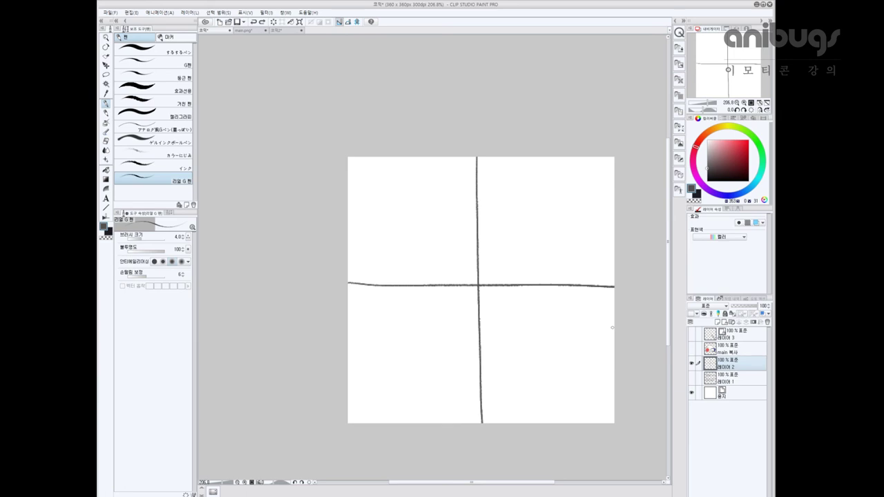
pyautogui.hotkey('ctrl', 'z')
pyautogui.hotkey('ctrl', 'z')
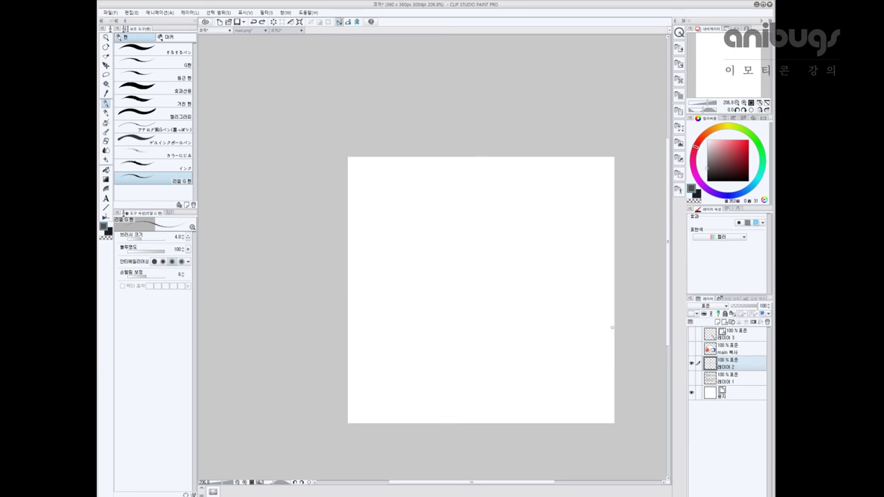